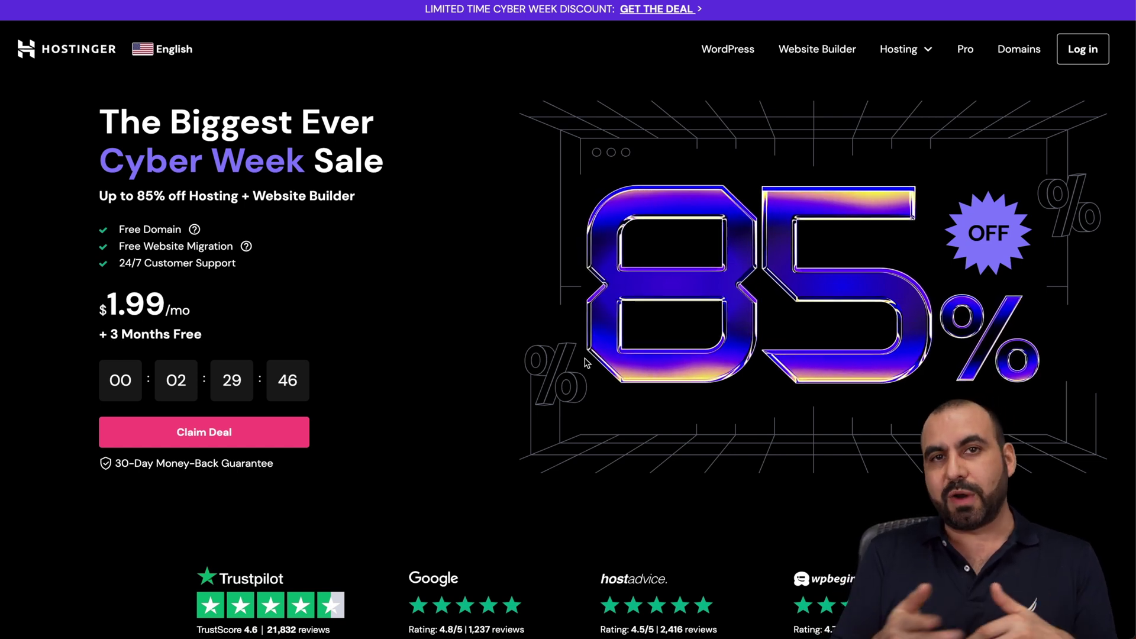
# Step: Open Hostinger's Web Hosting plans and go down the Business checkout page
pyautogui.click(915, 53)
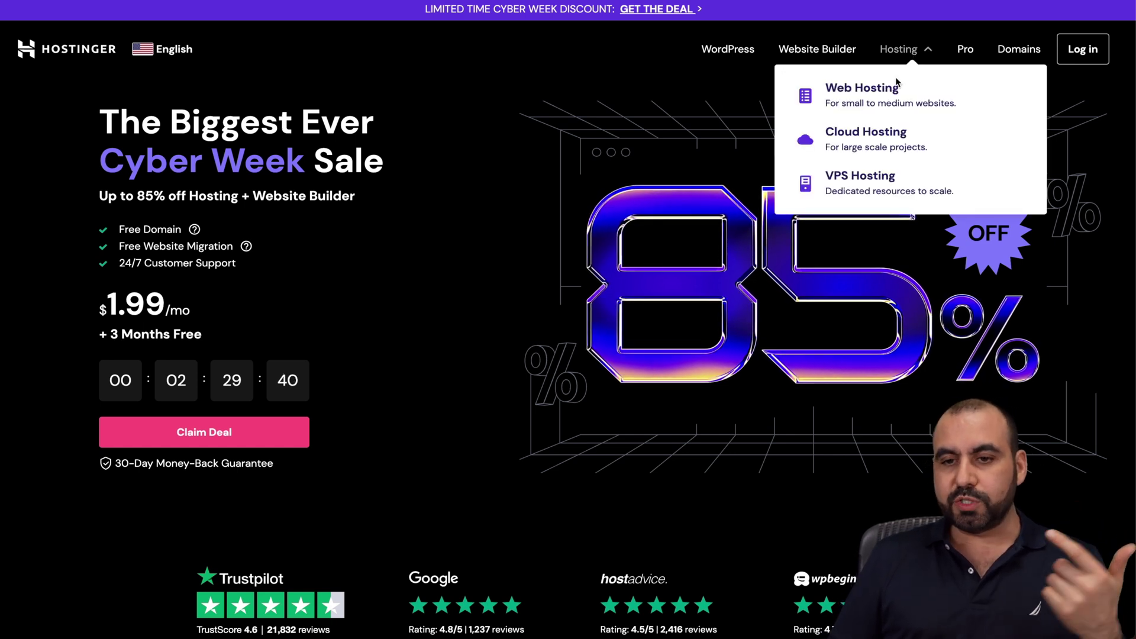
pyautogui.click(889, 101)
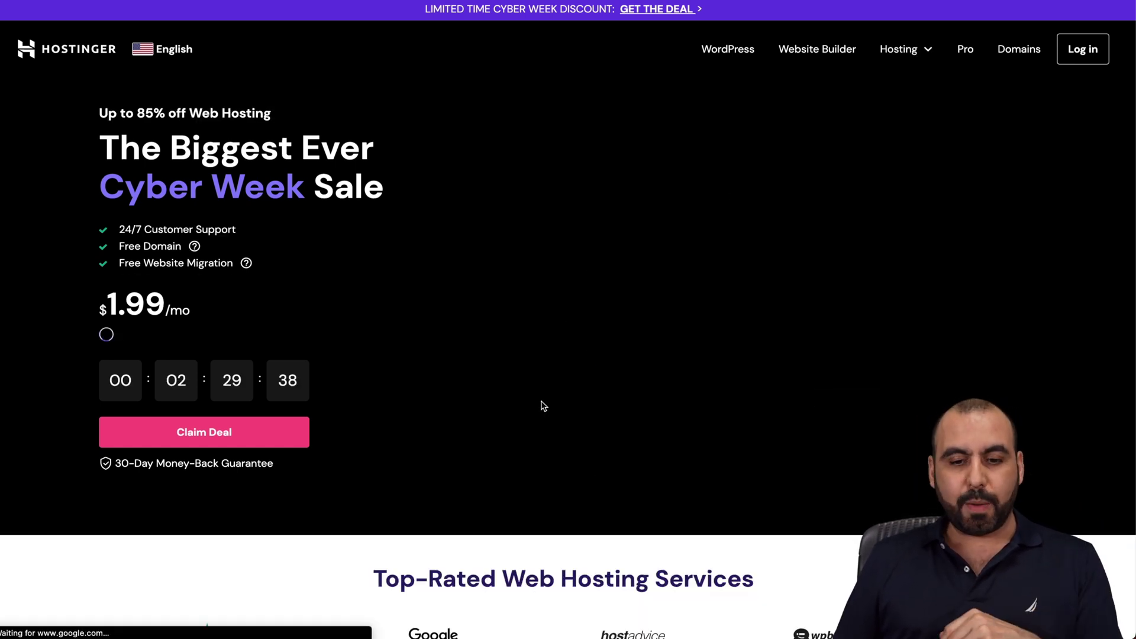
pyautogui.scroll(-10, 560, 492)
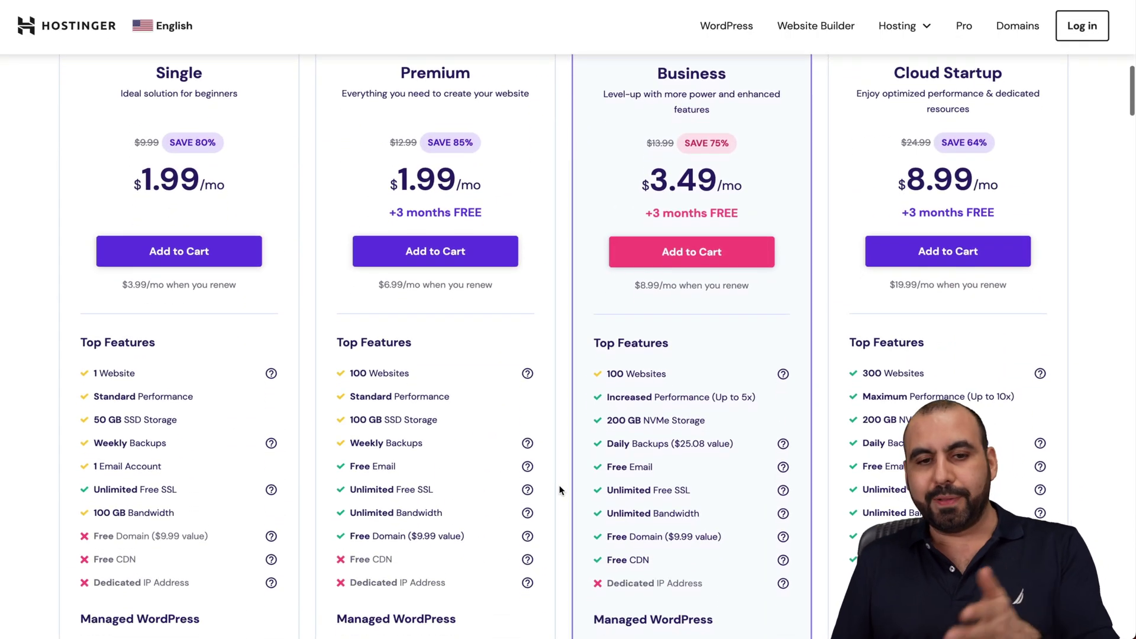
pyautogui.scroll(1, 561, 490)
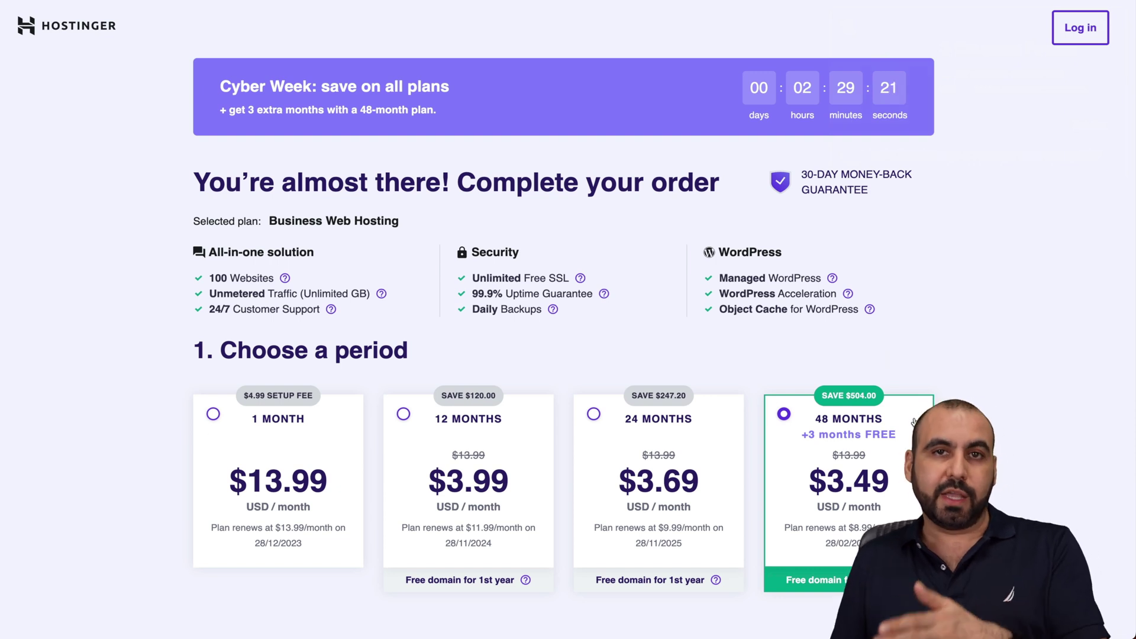
pyautogui.scroll(-7, 1046, 352)
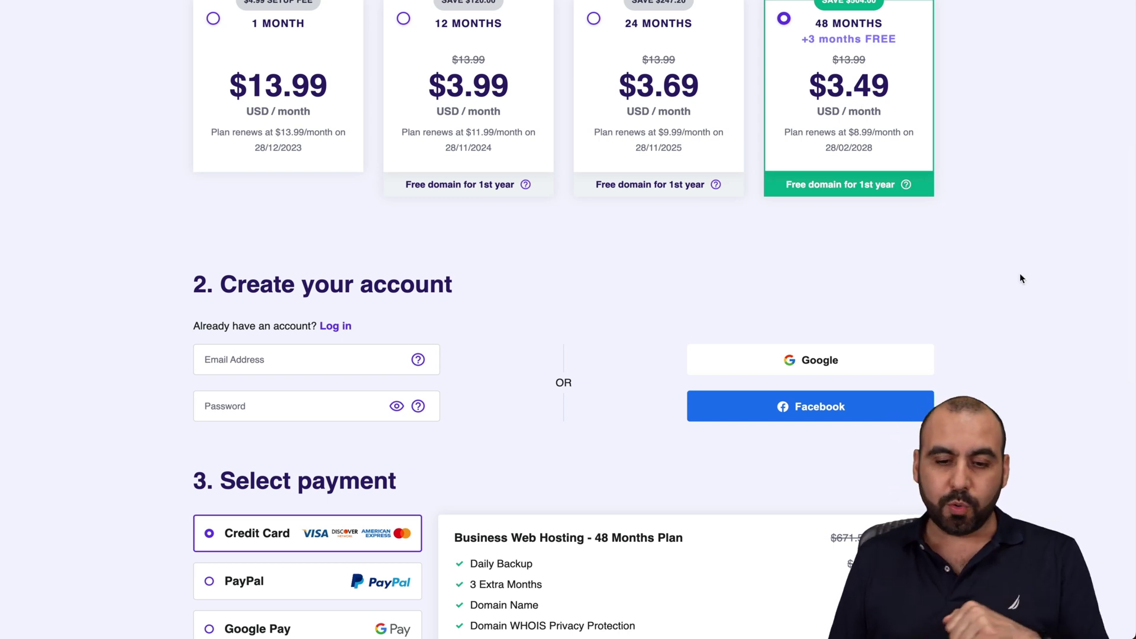
pyautogui.scroll(-11, 1020, 278)
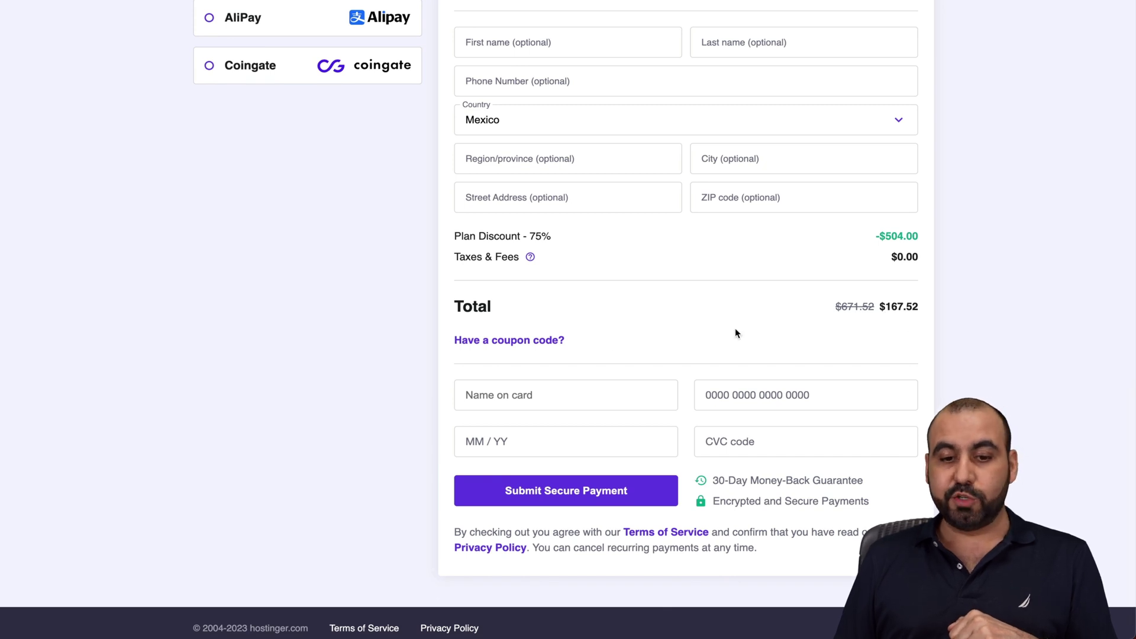
# Step: Apply coupon code SAASMASTER, cutting the 48-month Business total to $150.77
pyautogui.click(545, 341)
pyautogui.write('SAASMASTER')
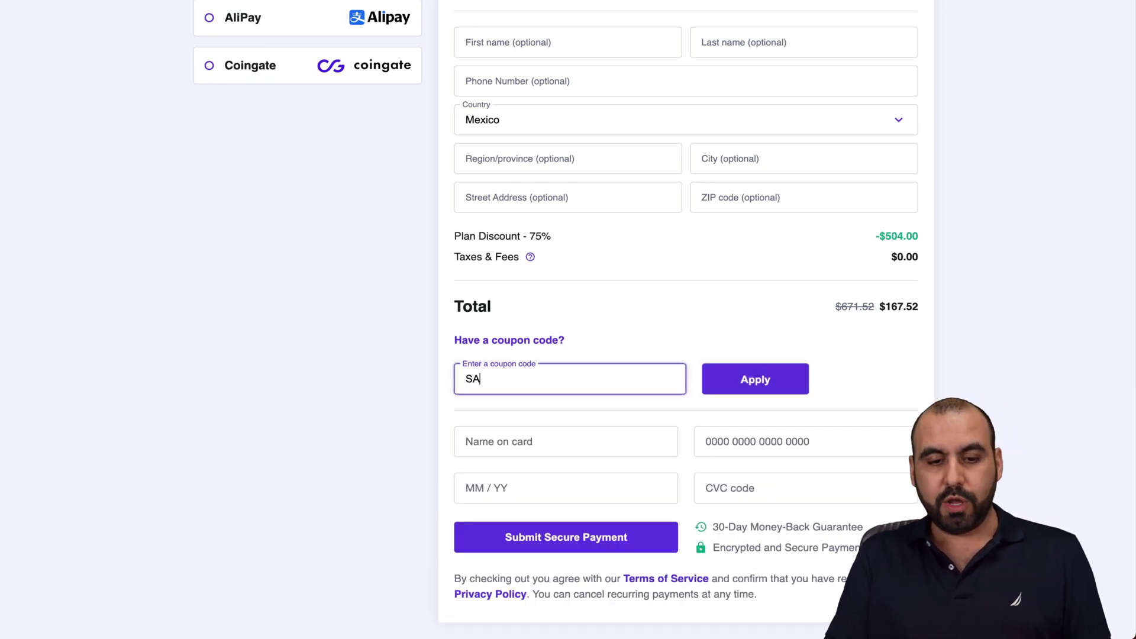
pyautogui.click(783, 389)
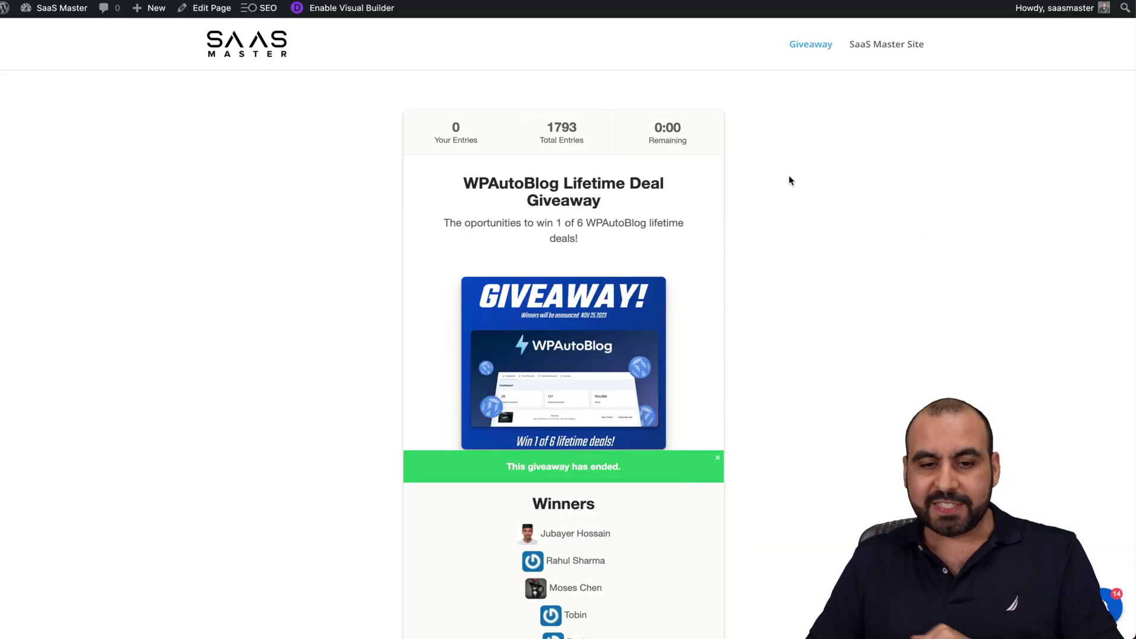
# Step: Leave the ended WPAutoBlog giveaway page for the SaaS Master admin Dashboard
pyautogui.scroll(-1, 785, 258)
pyautogui.scroll(1, 784, 254)
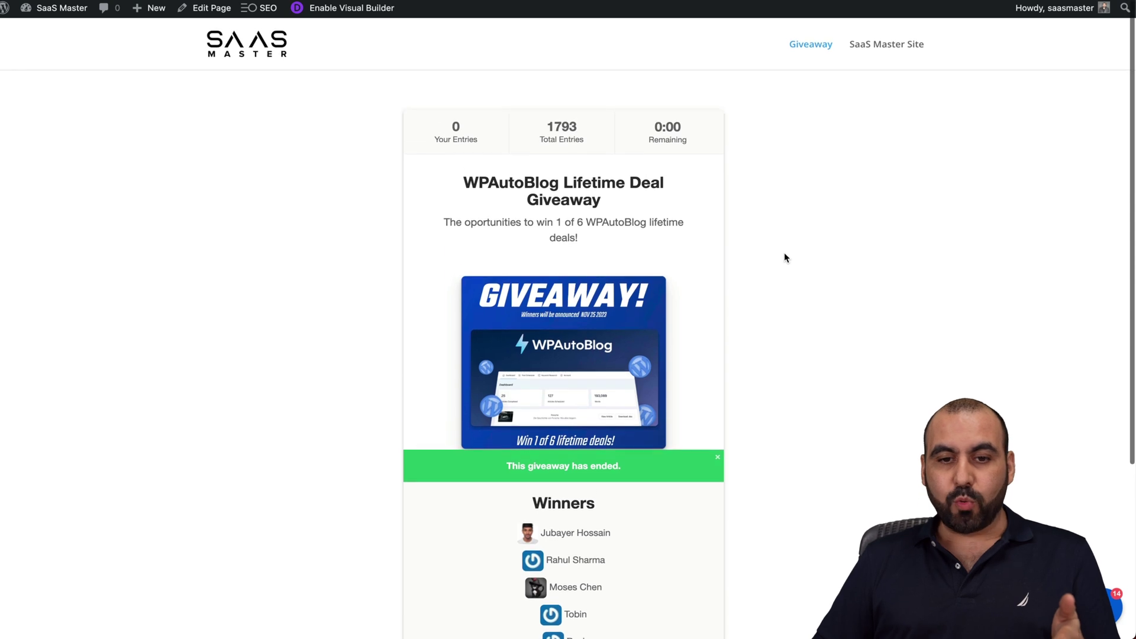
pyautogui.scroll(-1, 783, 254)
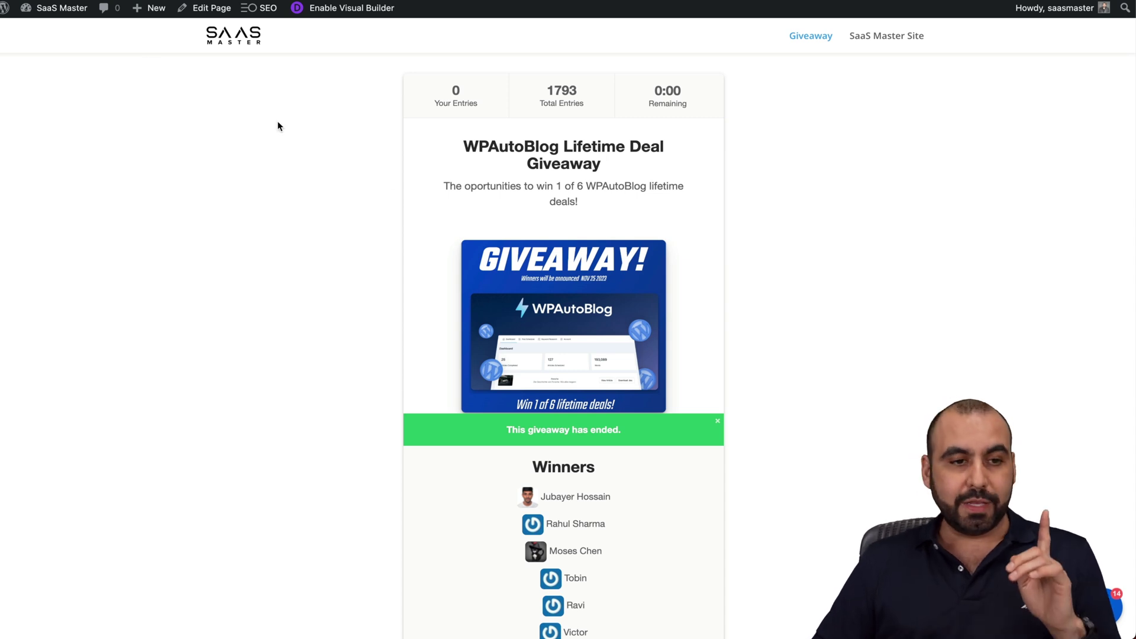
pyautogui.click(74, 16)
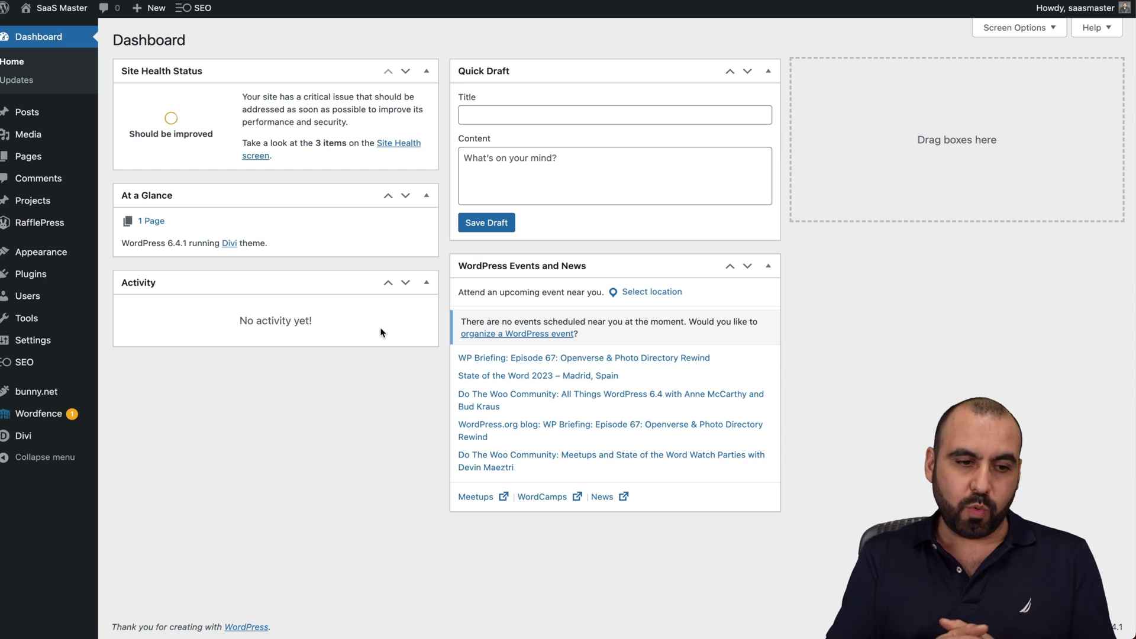
# Step: Go to RafflePress > Giveaways from the admin sidebar
pyautogui.moveTo(46, 225)
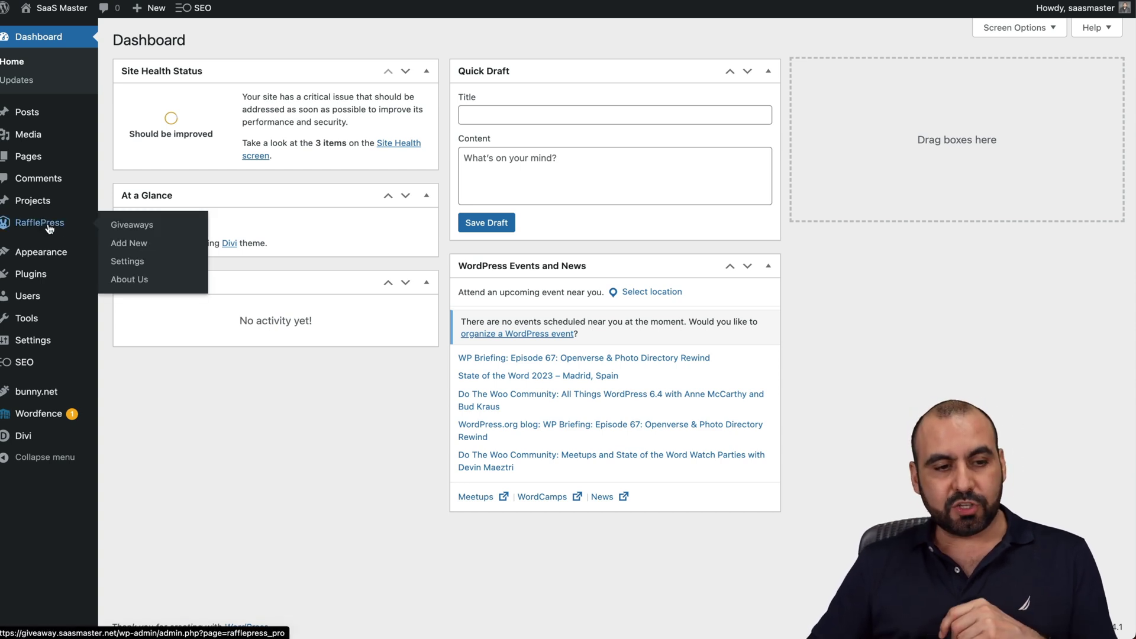
pyautogui.click(49, 228)
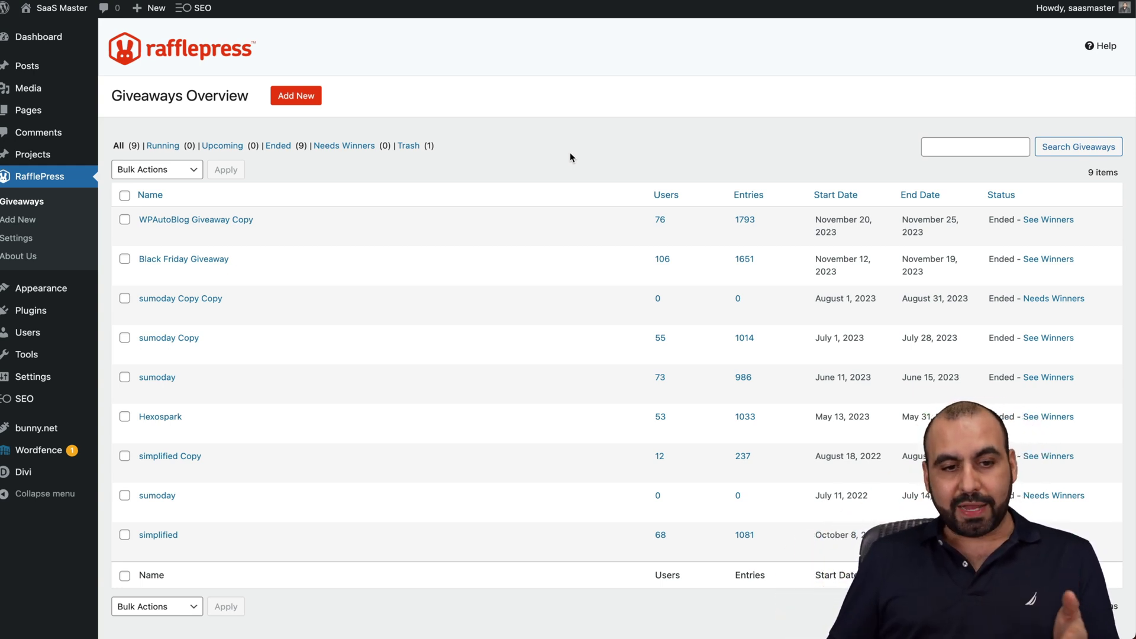
# Step: Edit WPAutoBlog Giveaway Copy, reviewing its prize name, description and Facebook login settings
pyautogui.click(146, 234)
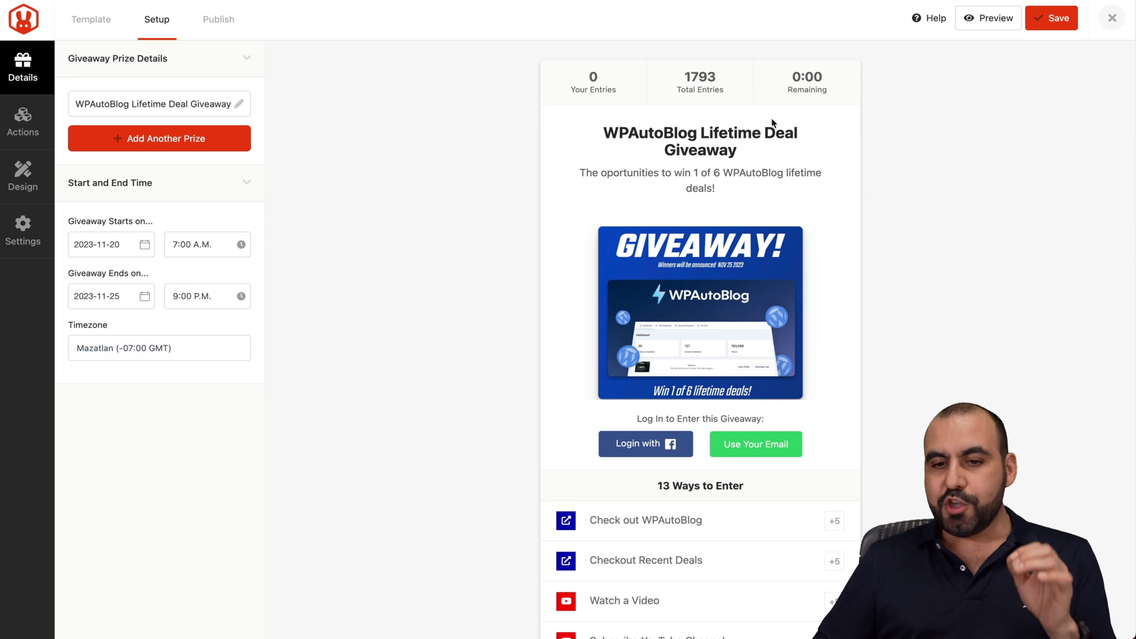
pyautogui.click(751, 141)
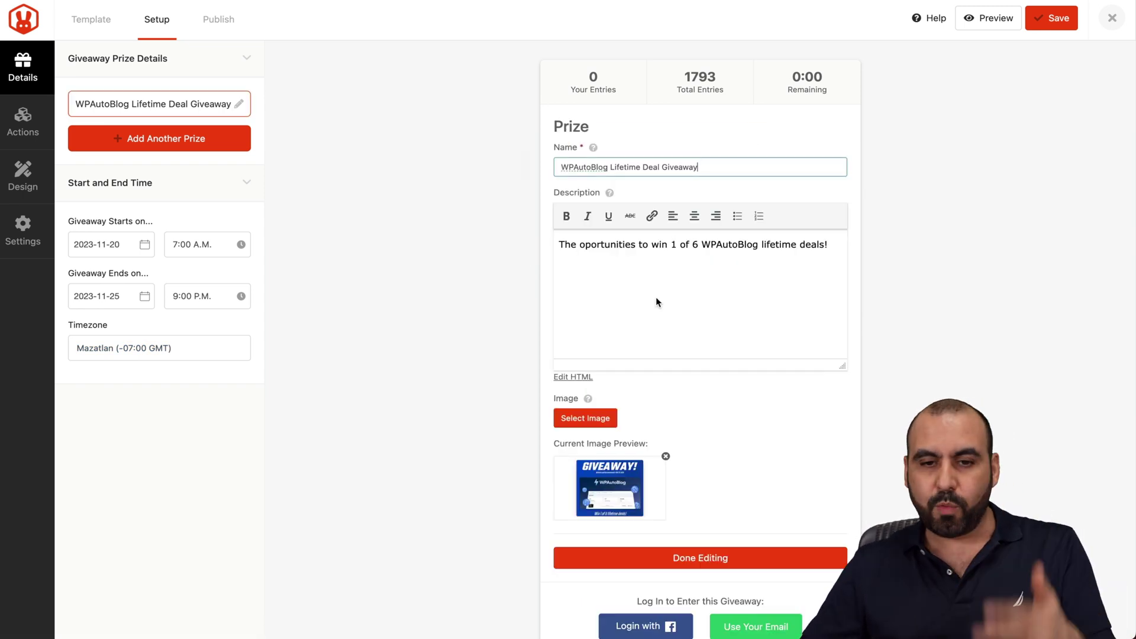
pyautogui.scroll(-4, 657, 301)
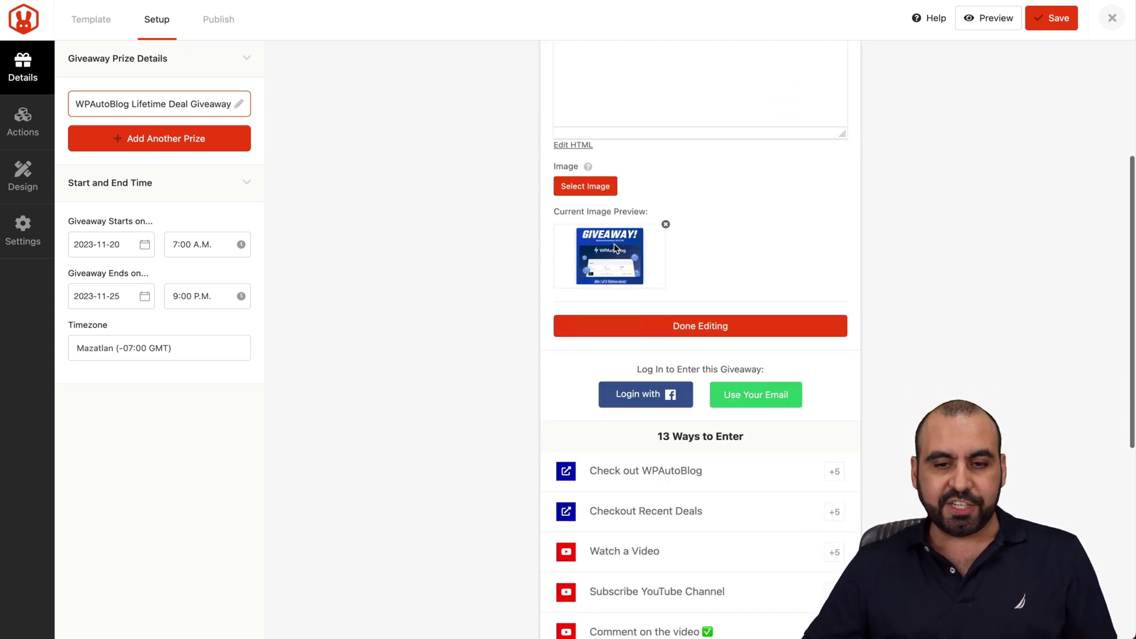
pyautogui.click(692, 332)
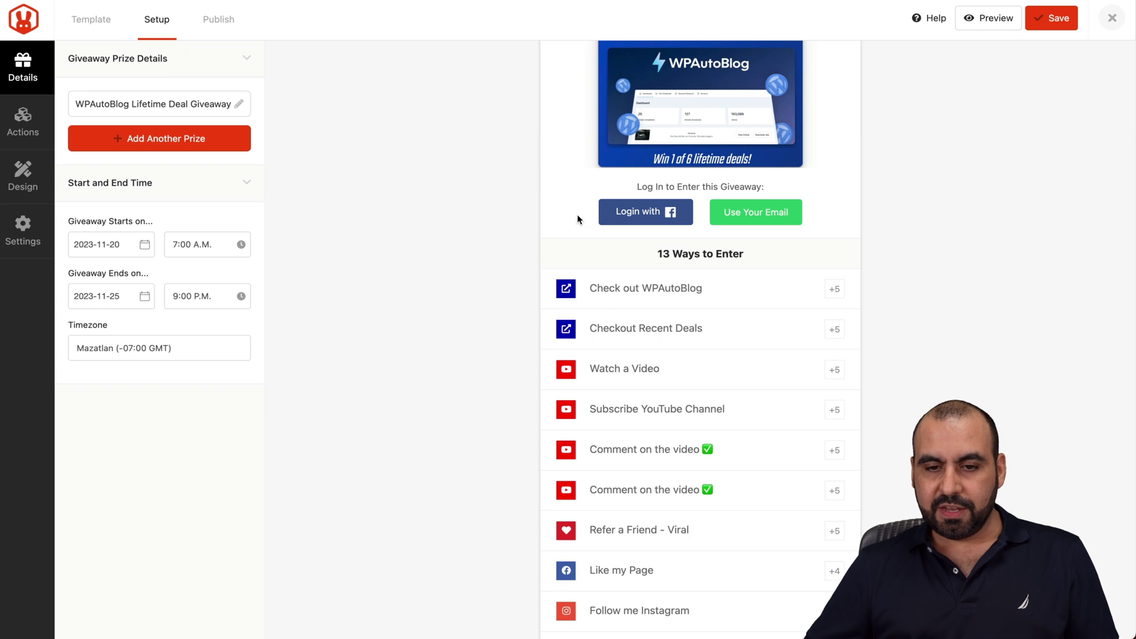
pyautogui.click(663, 214)
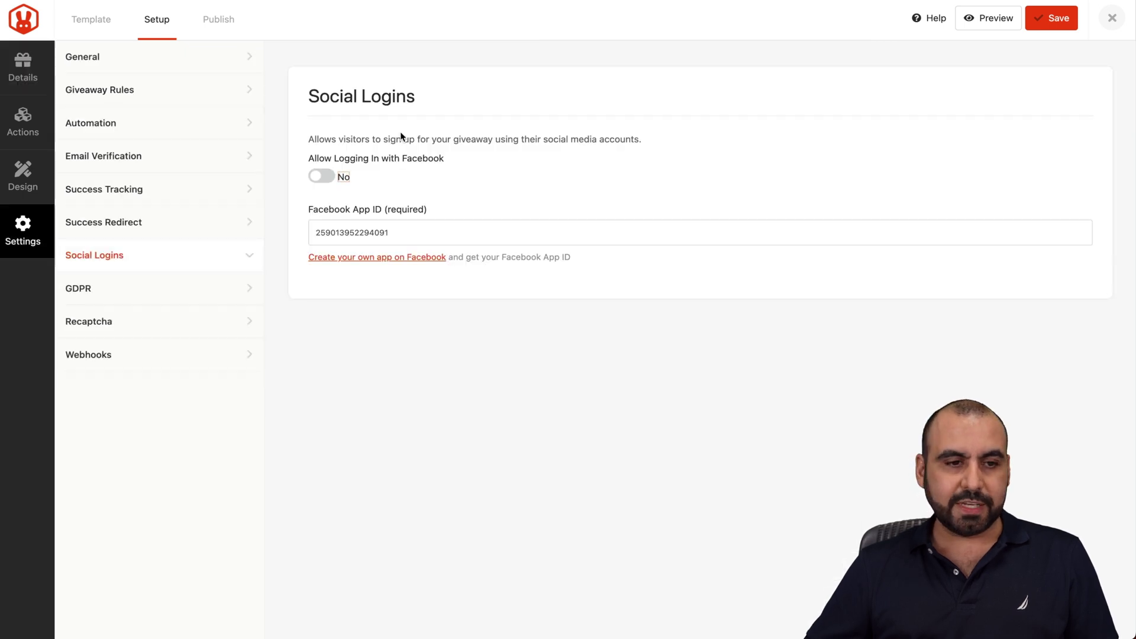
pyautogui.click(23, 68)
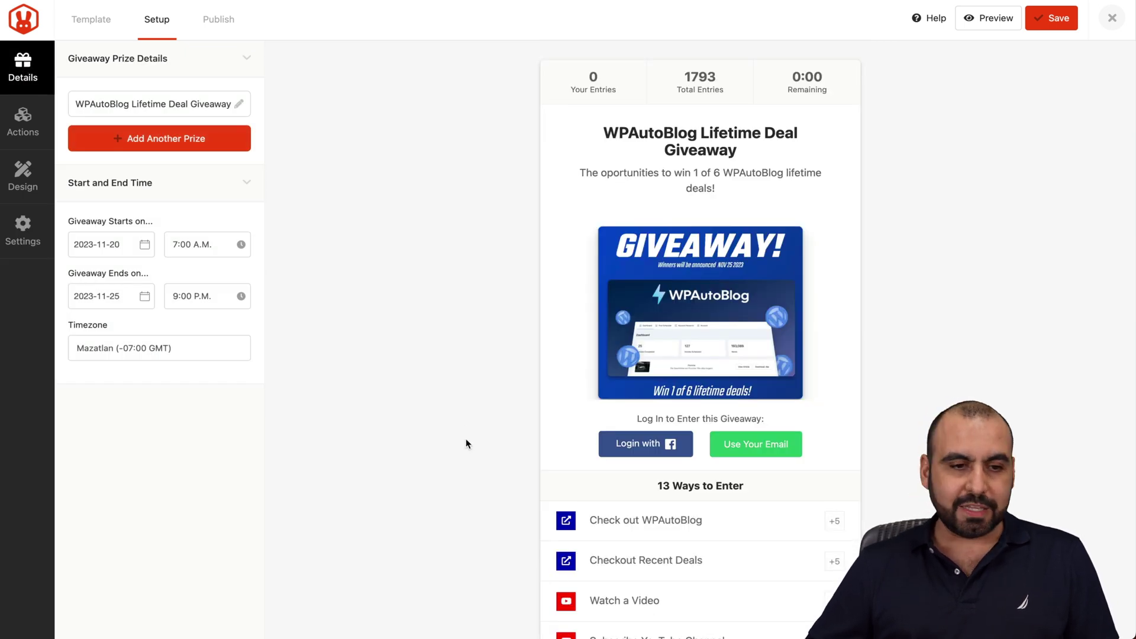
# Step: Add a +1 Answer a Question action from Get More Traffic, making 14 ways to enter
pyautogui.click(22, 120)
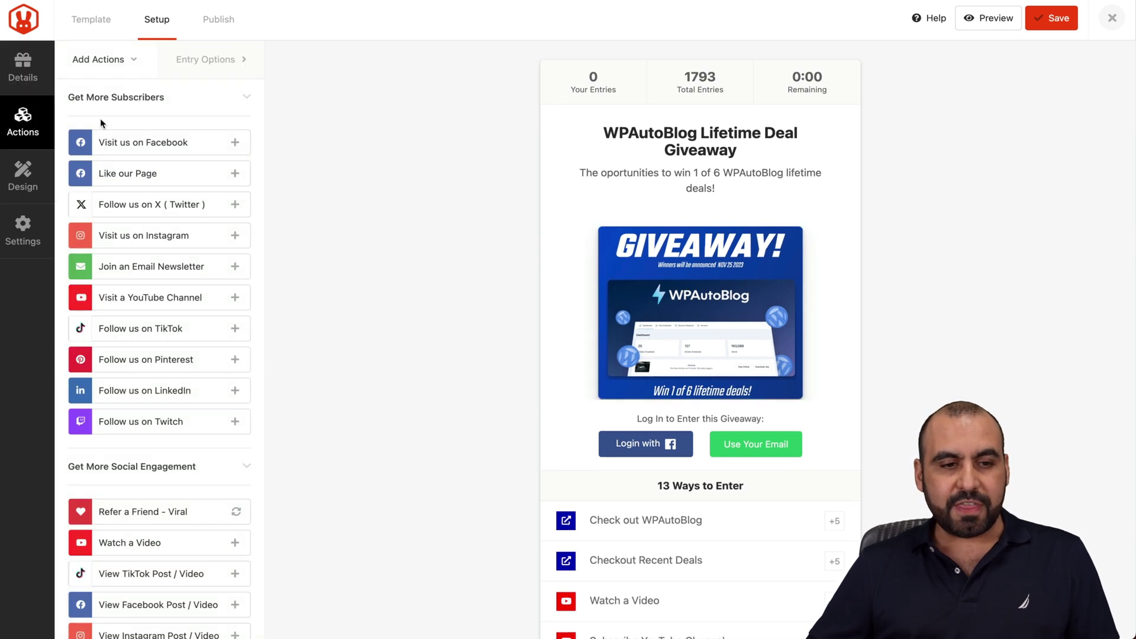
pyautogui.scroll(-7, 507, 347)
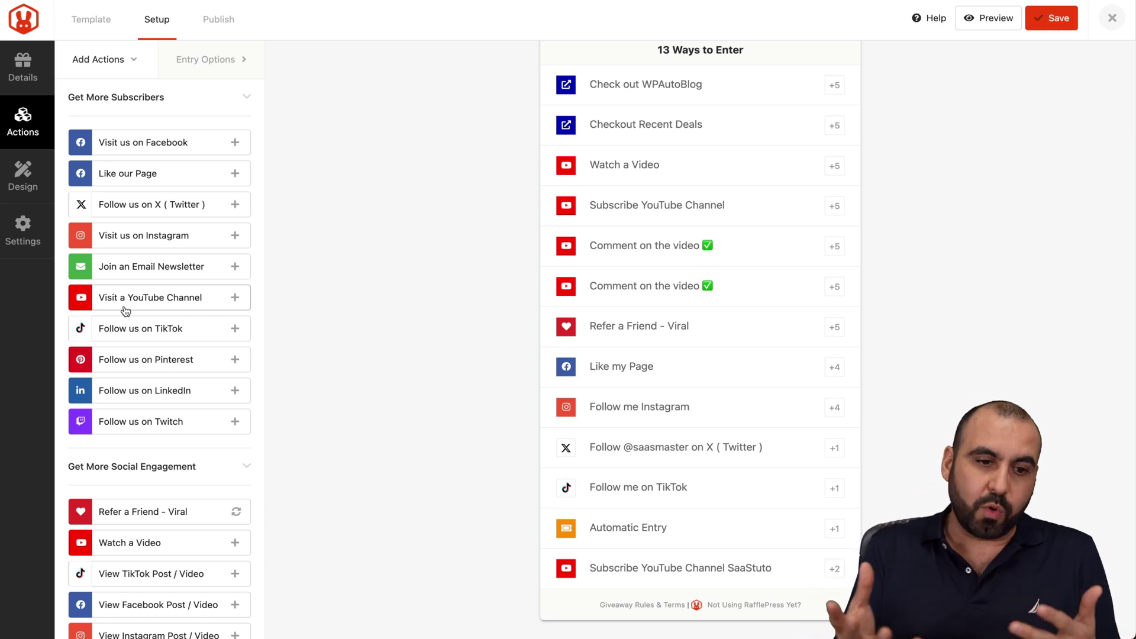
pyautogui.scroll(-6, 125, 311)
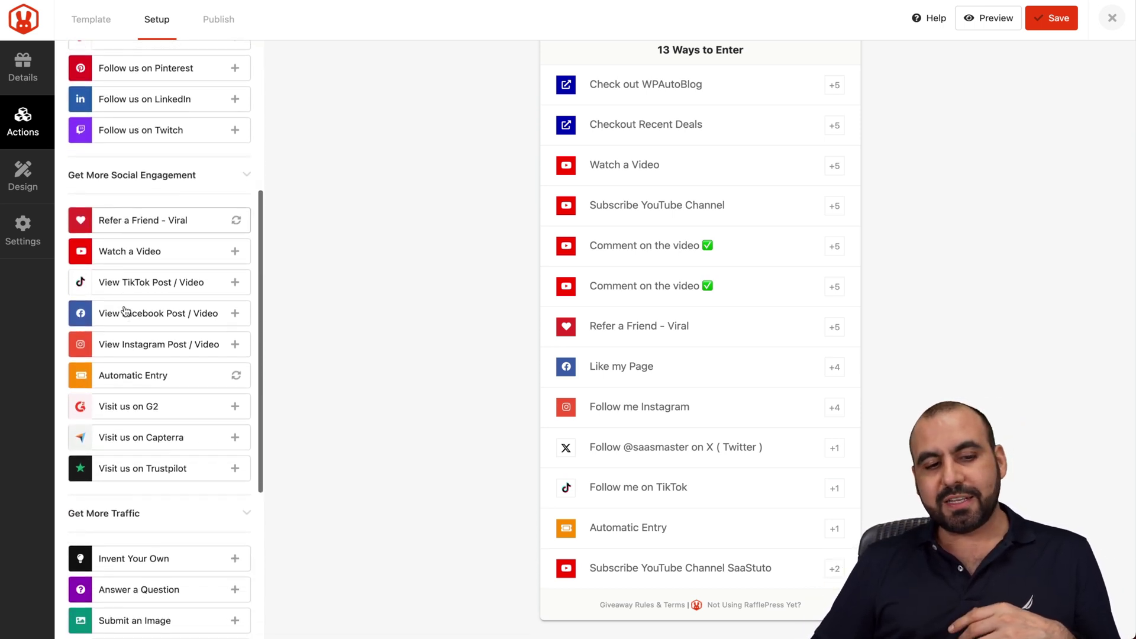
pyautogui.scroll(-4, 126, 310)
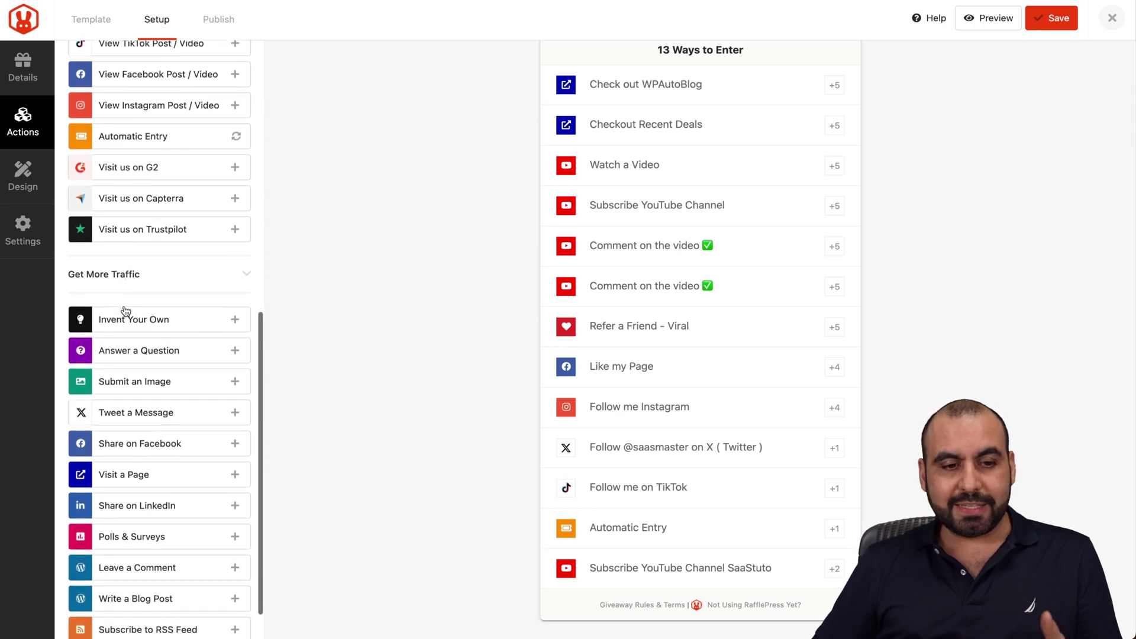
pyautogui.scroll(10, 126, 311)
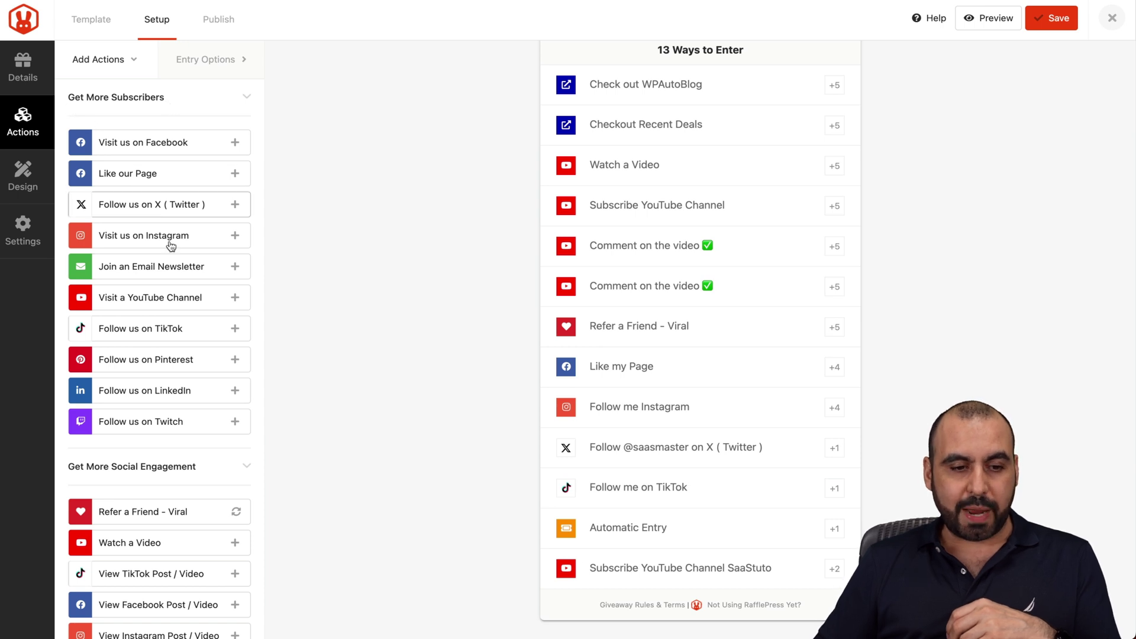
pyautogui.scroll(-5, 170, 246)
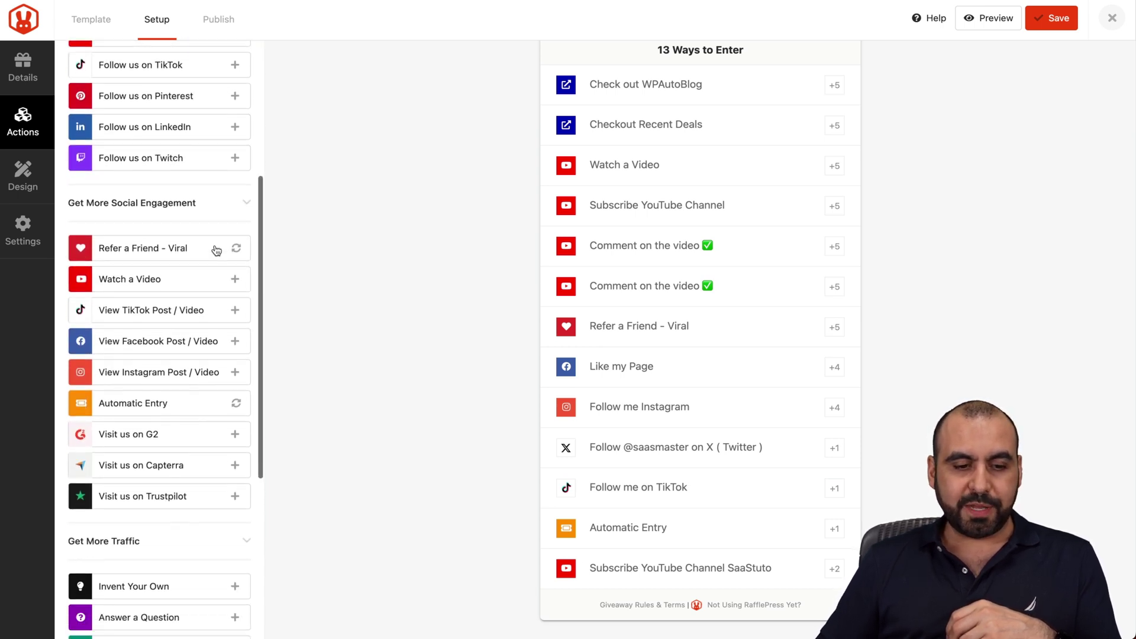
pyautogui.scroll(-5, 216, 251)
pyautogui.scroll(-2, 195, 297)
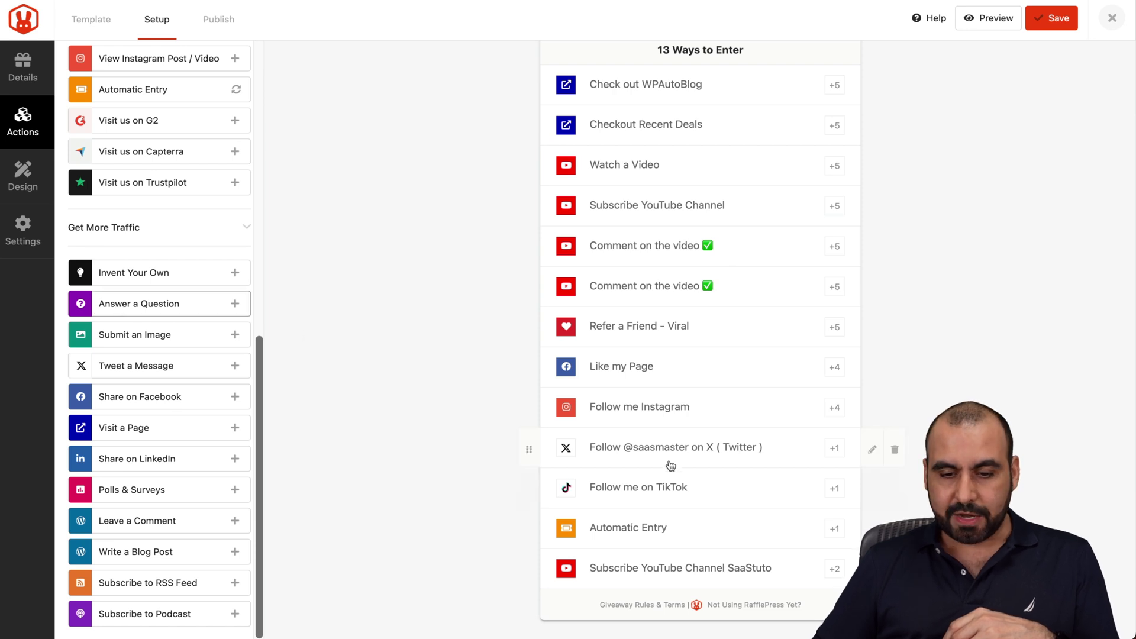
pyautogui.click(180, 313)
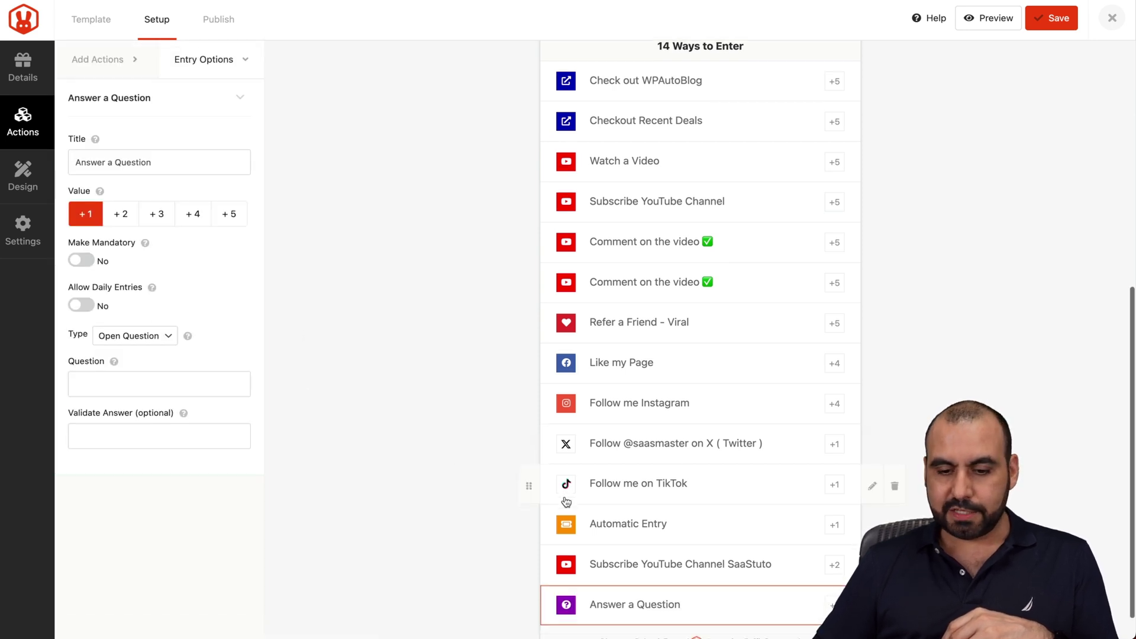
# Step: Edit the Answer a Question title, set its value to +5 and keep type Open Question
pyautogui.doubleClick(146, 163)
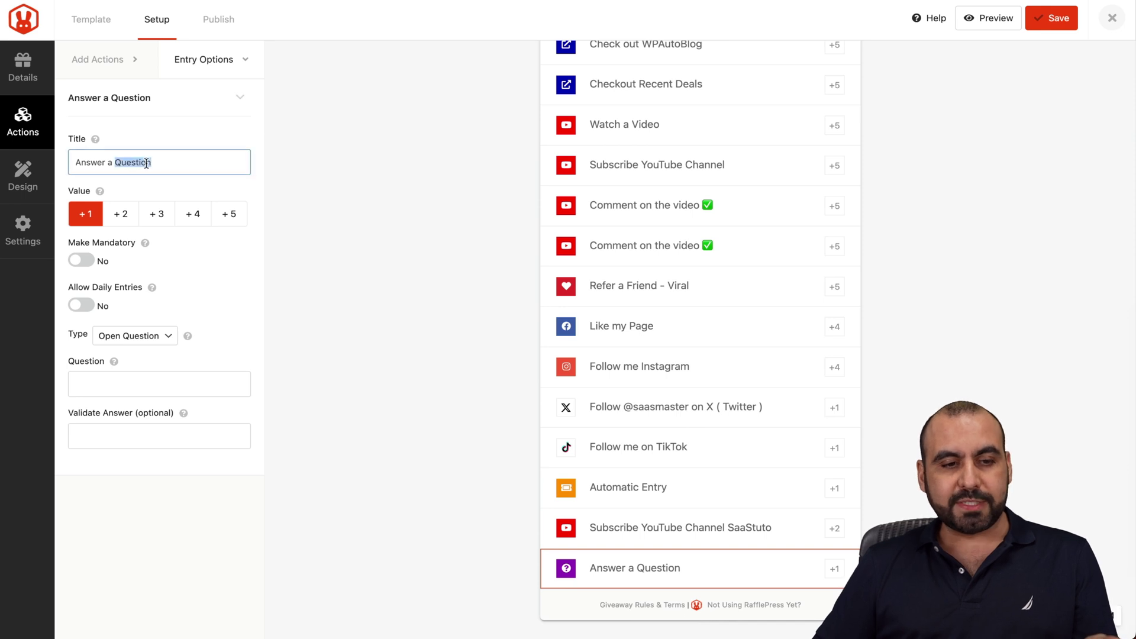
pyautogui.tripleClick(147, 163)
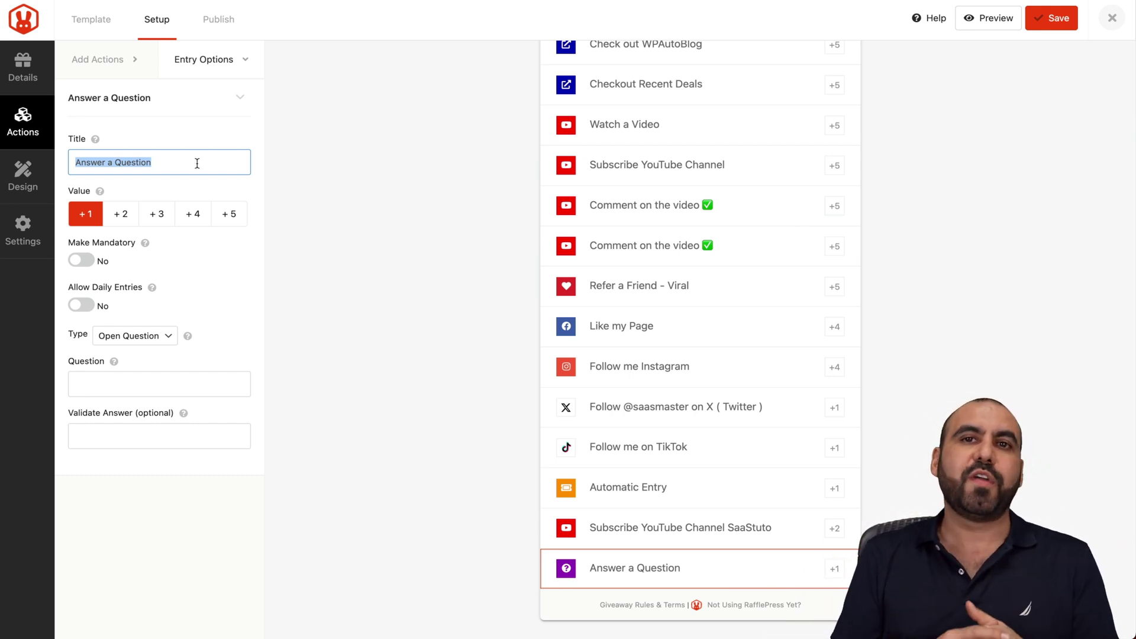
pyautogui.click(217, 217)
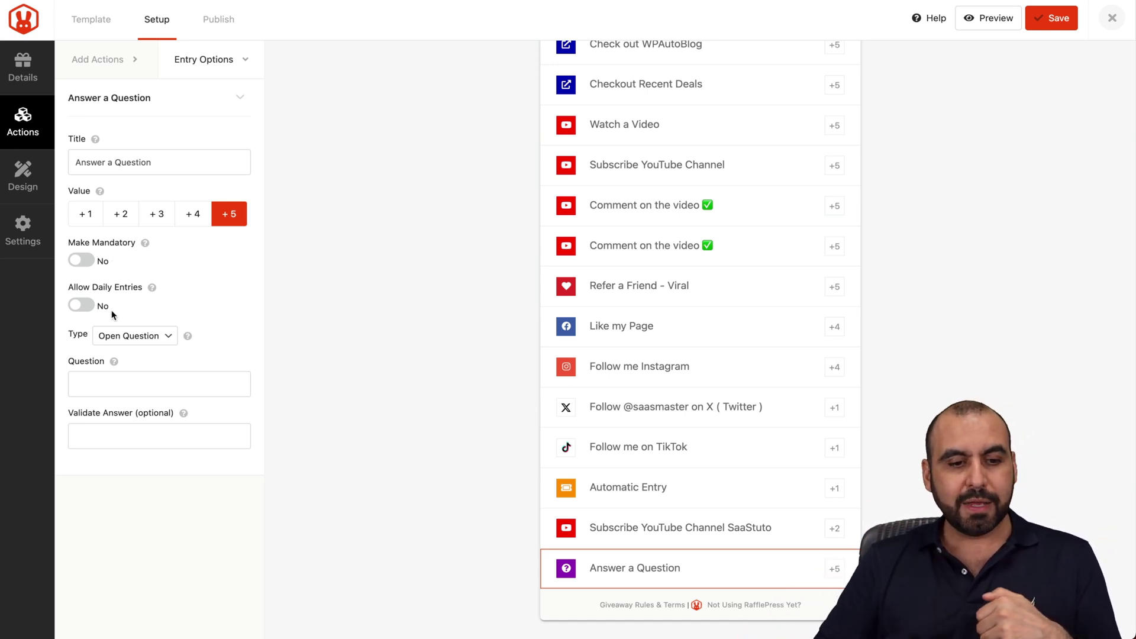
pyautogui.click(131, 335)
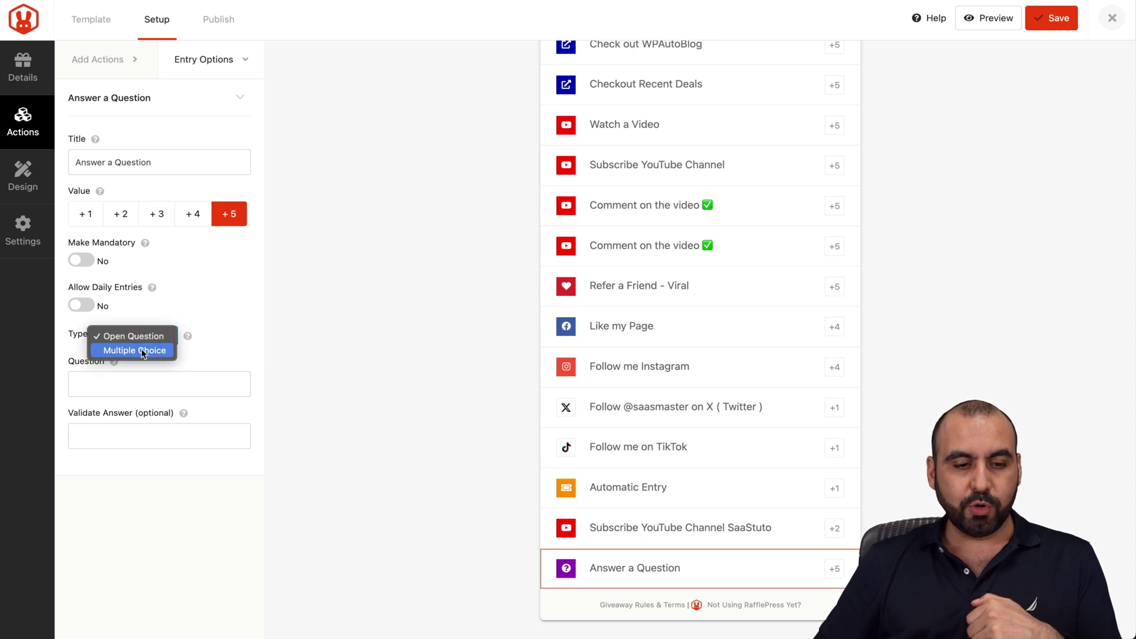
pyautogui.click(226, 346)
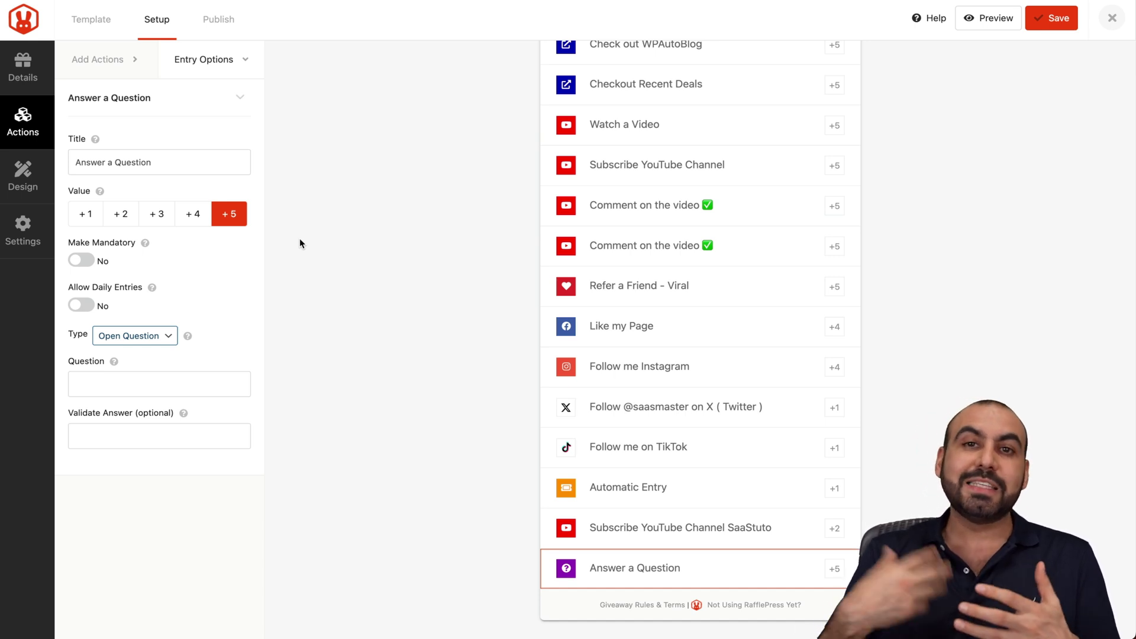
# Step: Delete the Answer a Question entry, confirming with 'Yes, delete it!'
pyautogui.click(528, 569)
pyautogui.press('Delete')
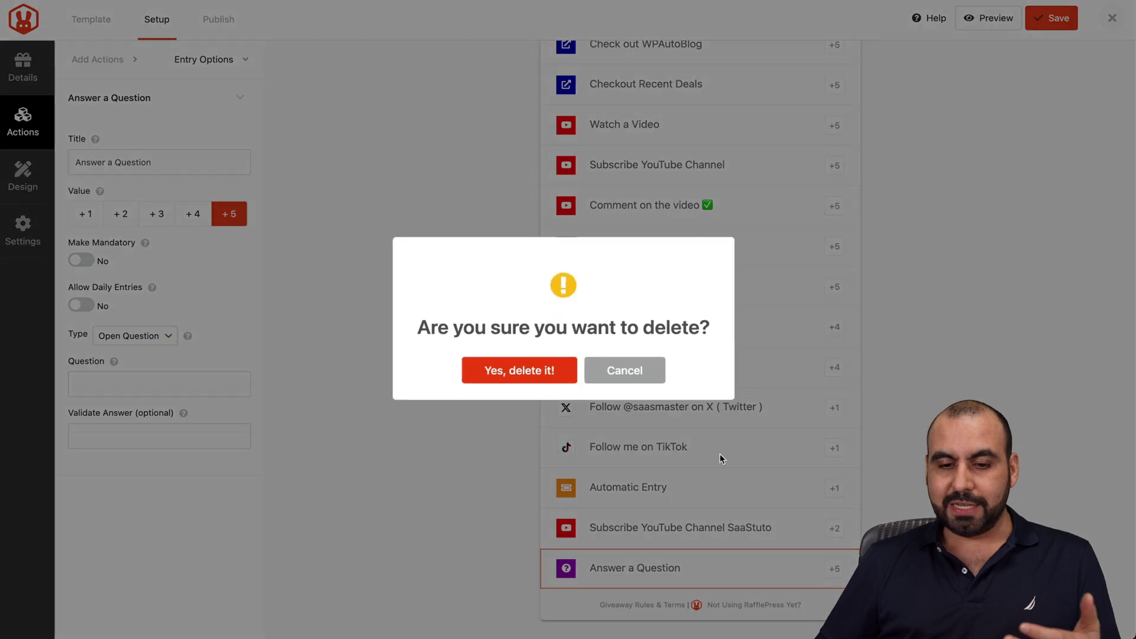
pyautogui.click(499, 375)
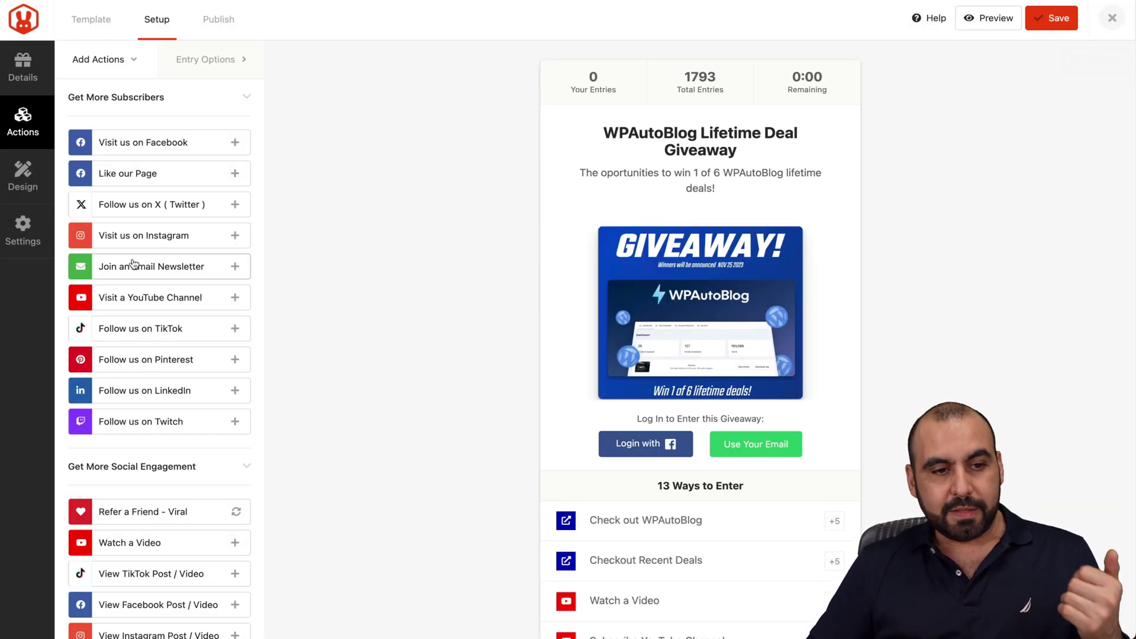
# Step: Review the Design options down to the Custom CSS field, then go to Settings
pyautogui.click(24, 178)
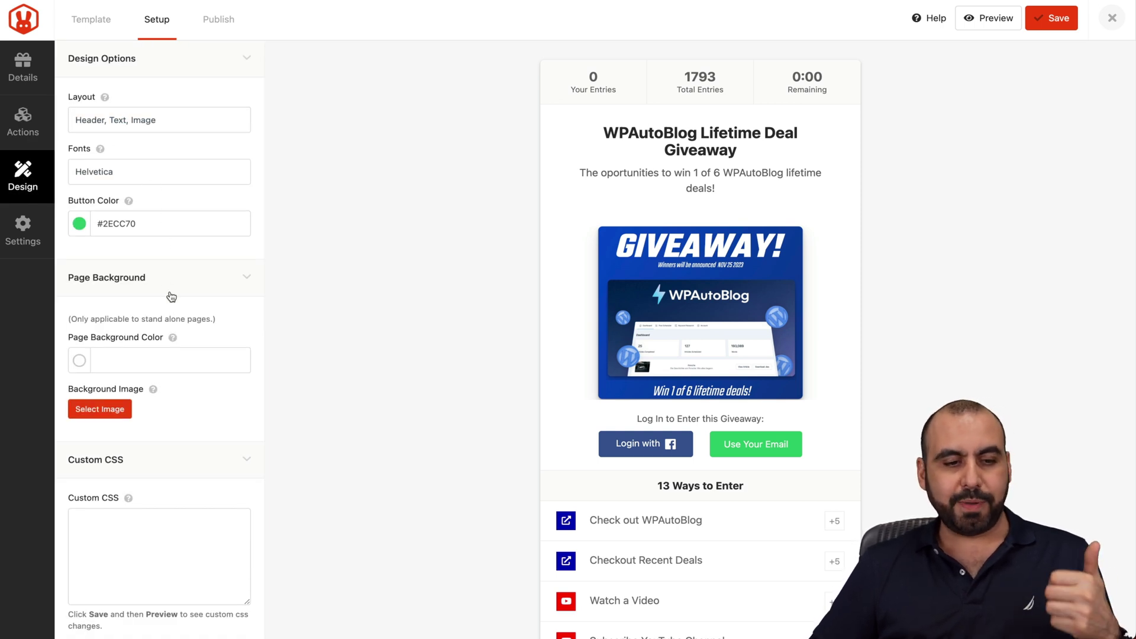
pyautogui.scroll(-1, 187, 313)
pyautogui.click(120, 521)
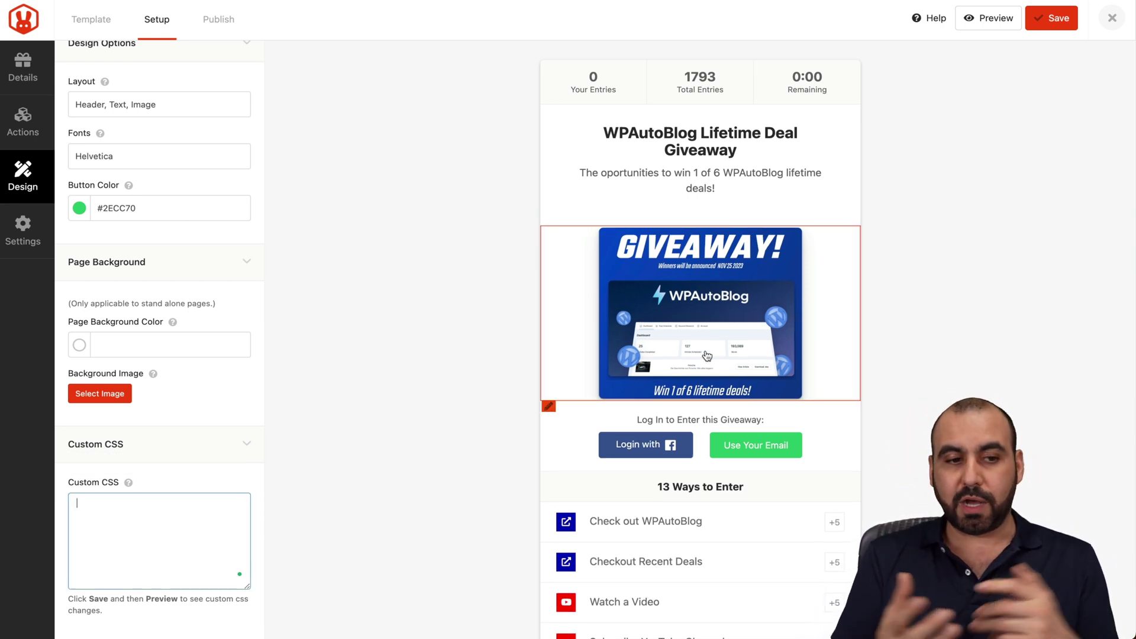
pyautogui.click(44, 231)
# Step: Review the General, Automation and Giveaway Rules settings, highlighting the rules text
pyautogui.click(218, 61)
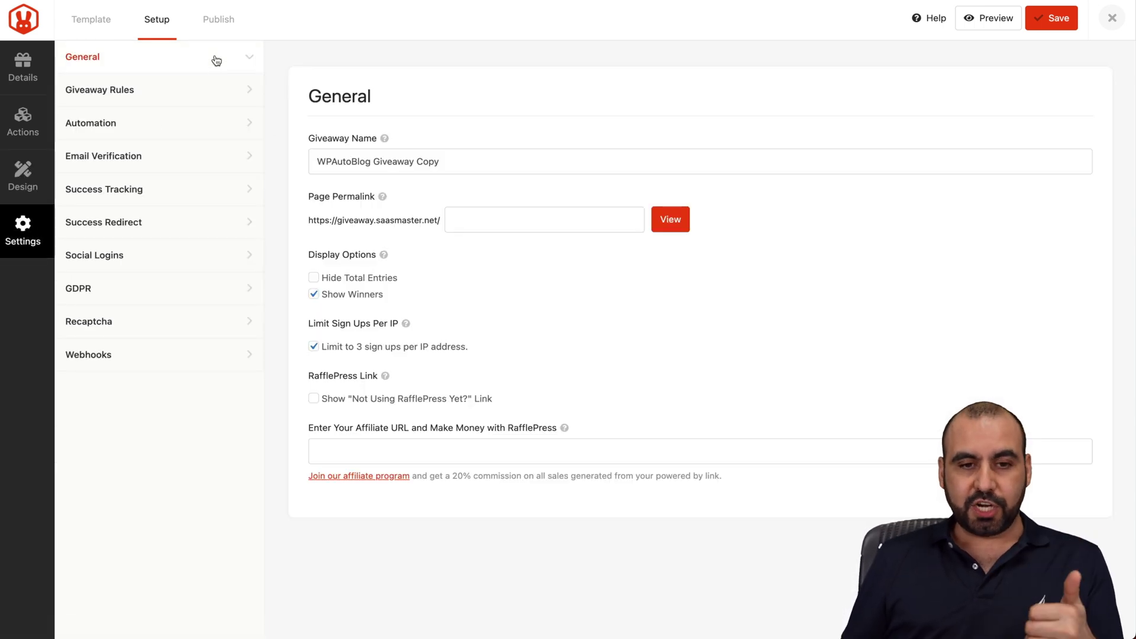
pyautogui.click(139, 122)
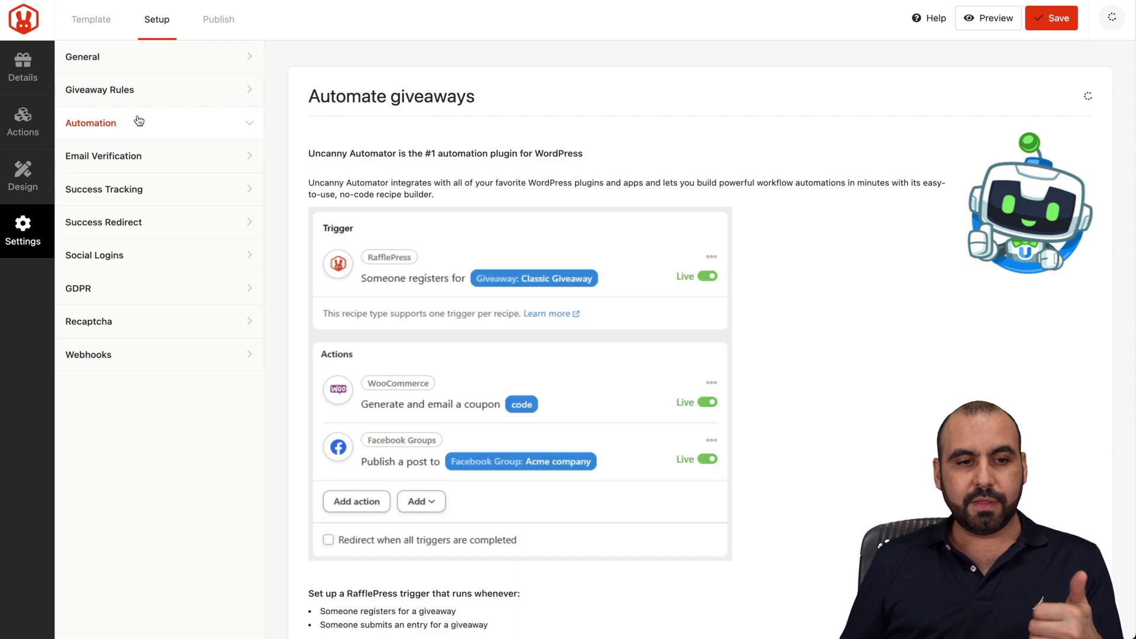
pyautogui.click(147, 100)
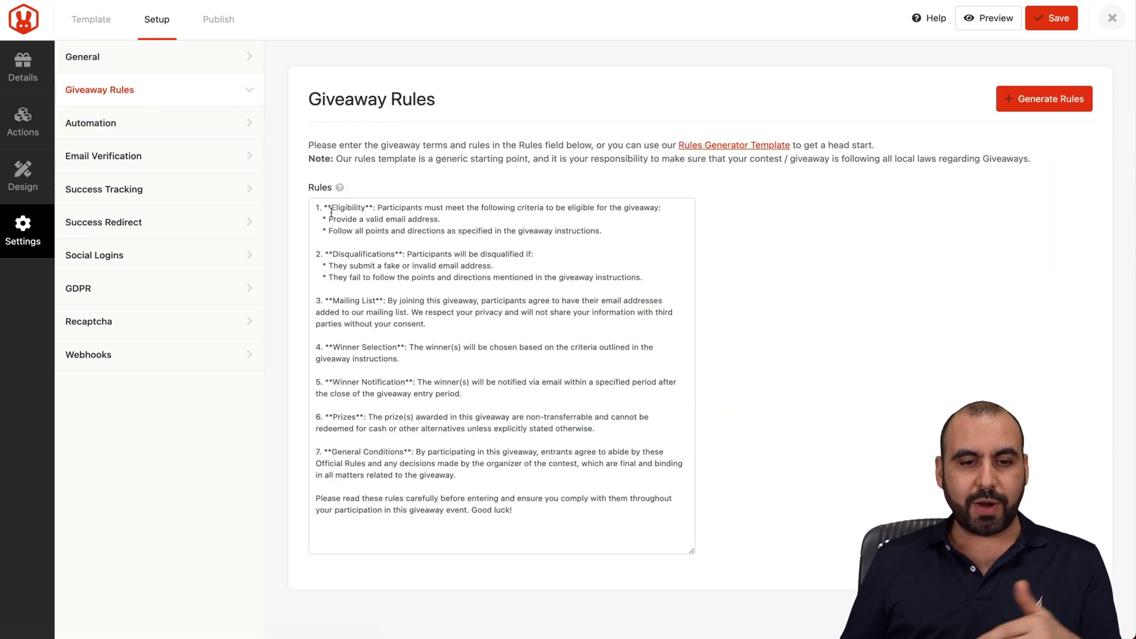
pyautogui.moveTo(332, 207); pyautogui.dragTo(363, 438)
pyautogui.click(362, 437)
pyautogui.click(179, 132)
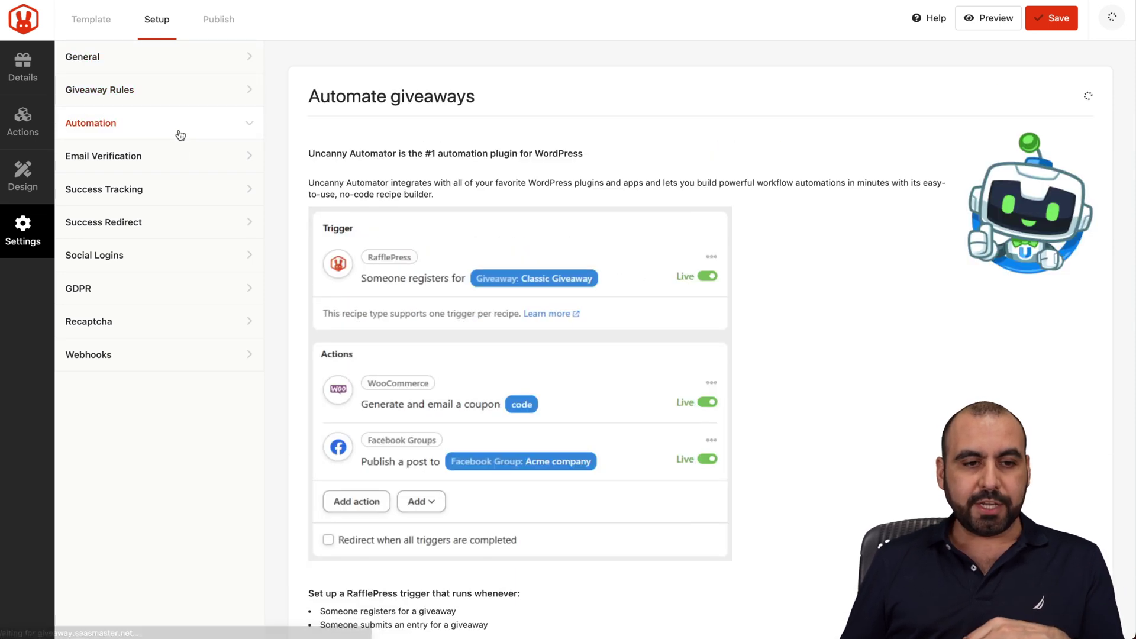
# Step: Check email verification, tracking, redirect, social login, GDPR, Recaptcha and Webhooks settings, then return to Details
pyautogui.click(183, 165)
pyautogui.click(185, 189)
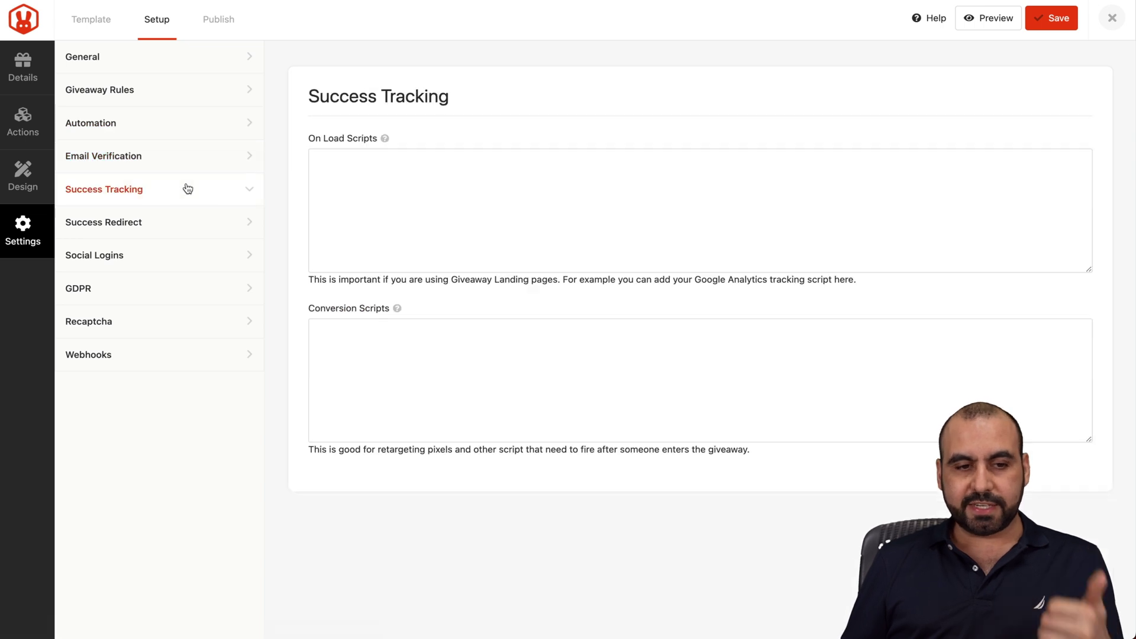
pyautogui.click(183, 225)
pyautogui.click(174, 254)
pyautogui.click(172, 292)
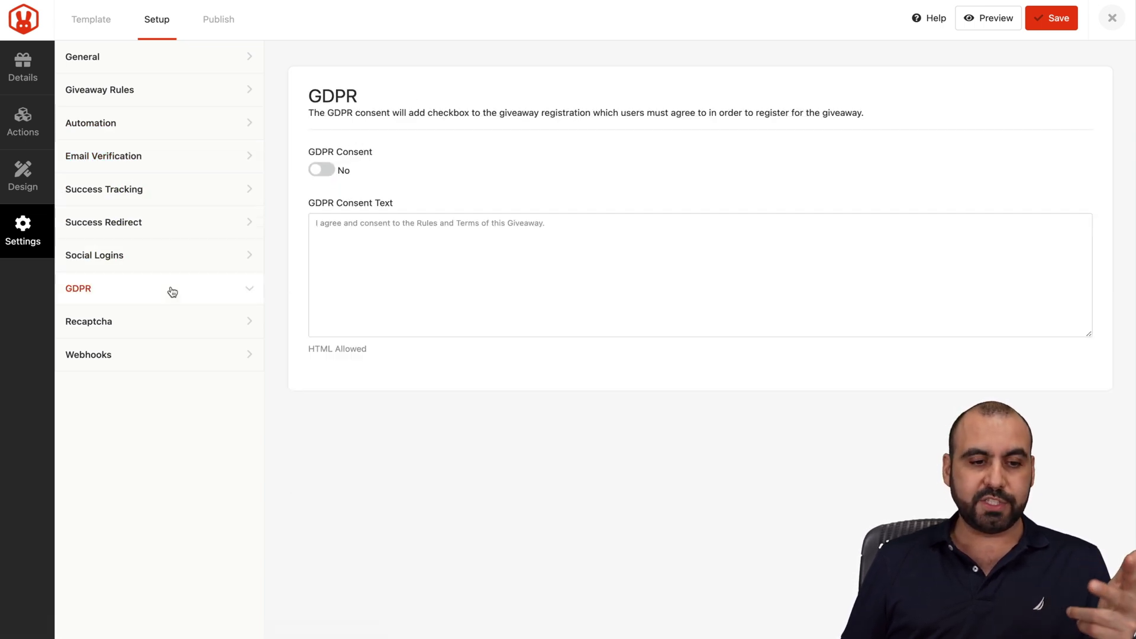
pyautogui.click(170, 324)
pyautogui.click(177, 355)
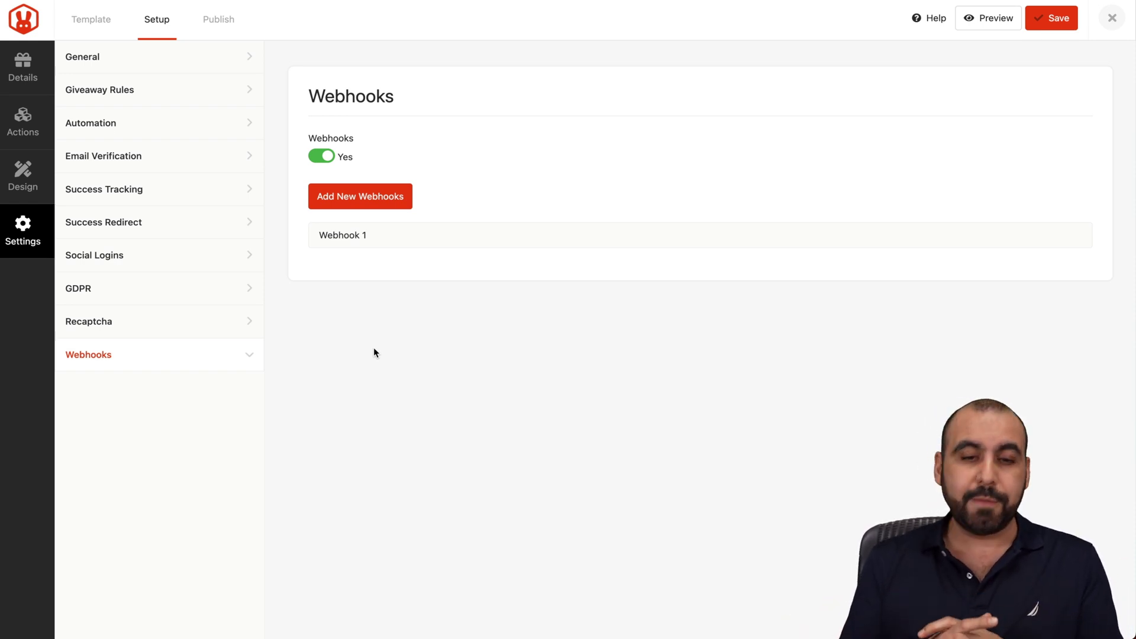
pyautogui.click(31, 64)
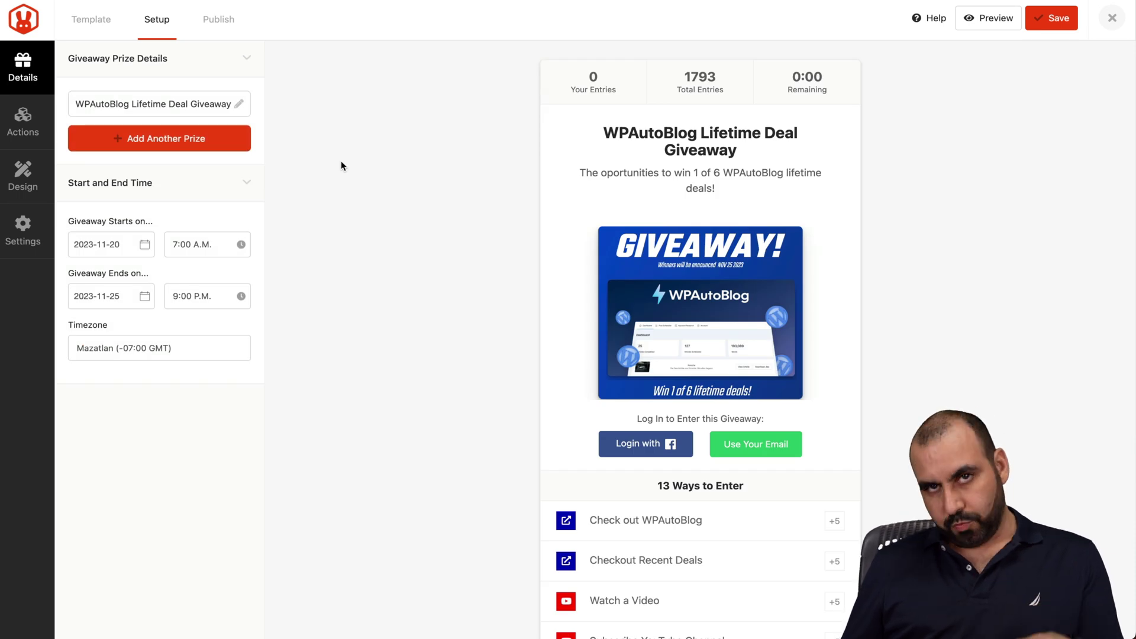
# Step: View the giveaway's WordPress Shortcode publish option, then the Giveaway Landing Page option
pyautogui.click(220, 29)
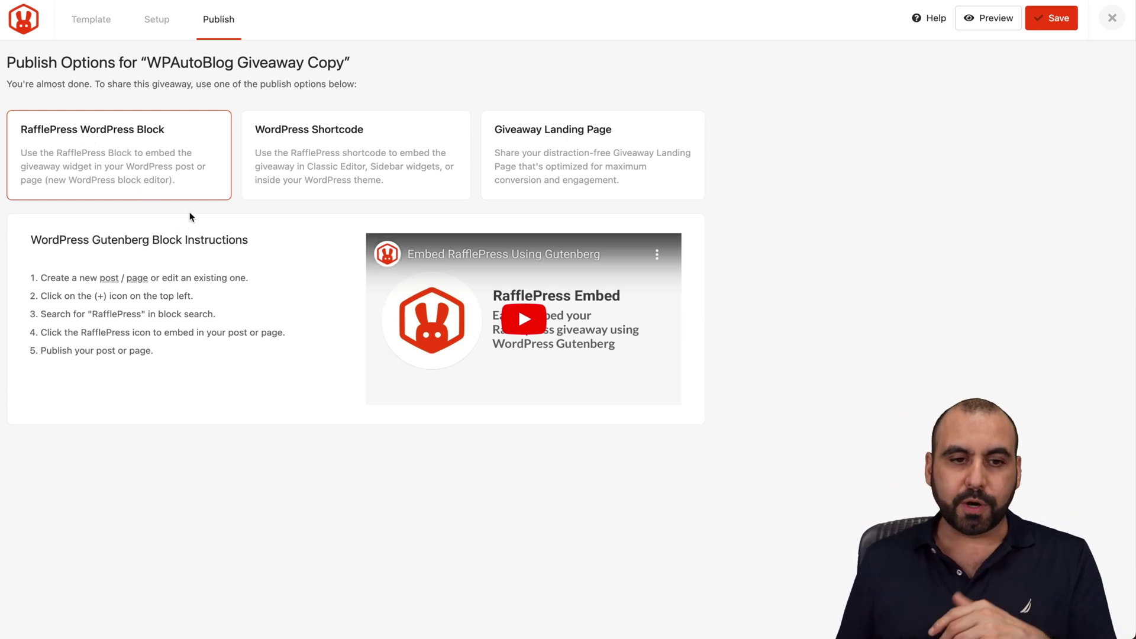
pyautogui.click(330, 167)
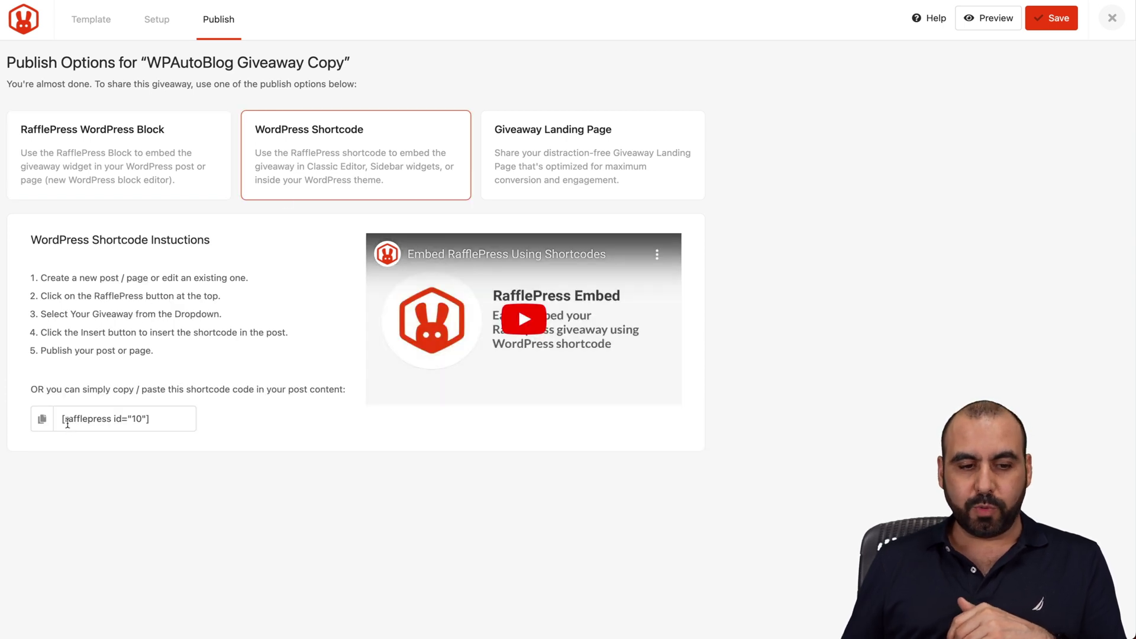
pyautogui.moveTo(63, 418); pyautogui.dragTo(207, 420)
pyautogui.click(207, 420)
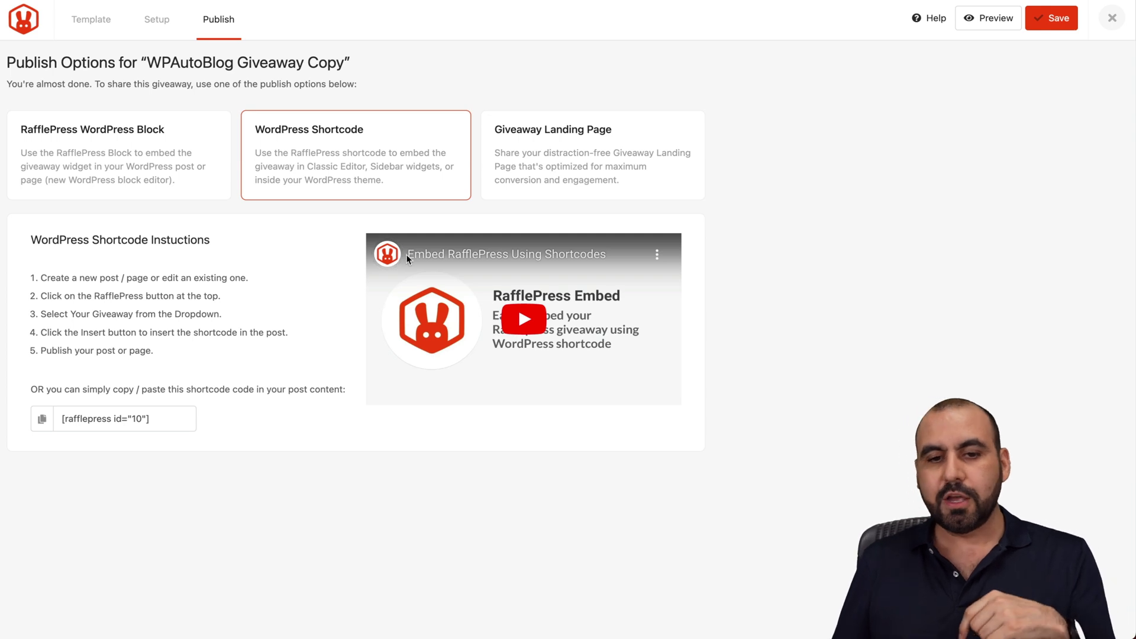
pyautogui.click(572, 170)
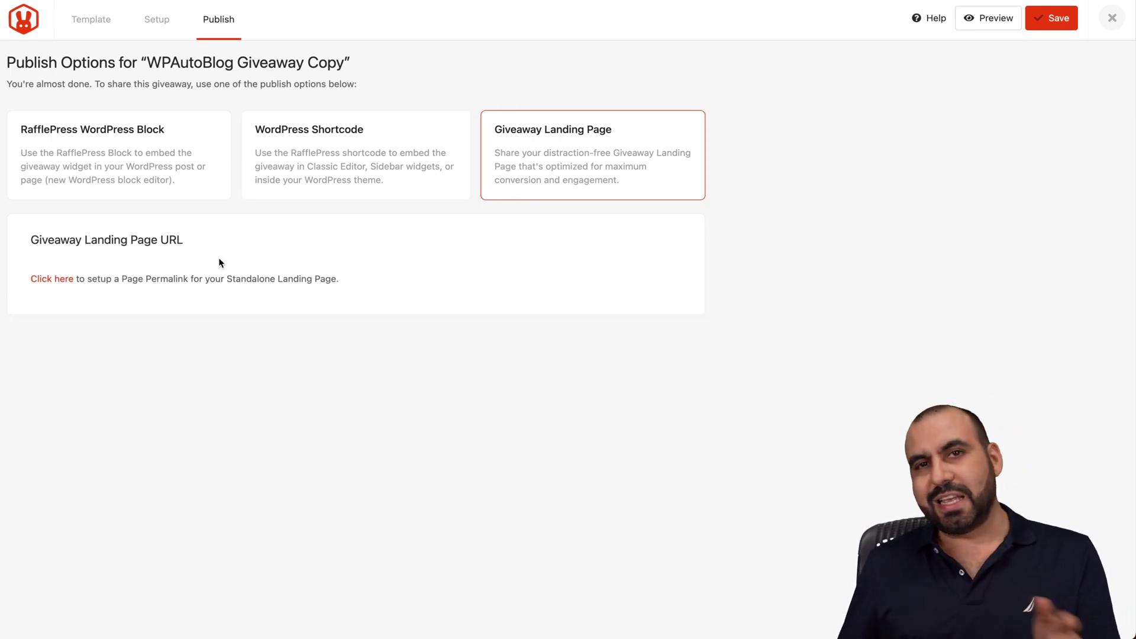